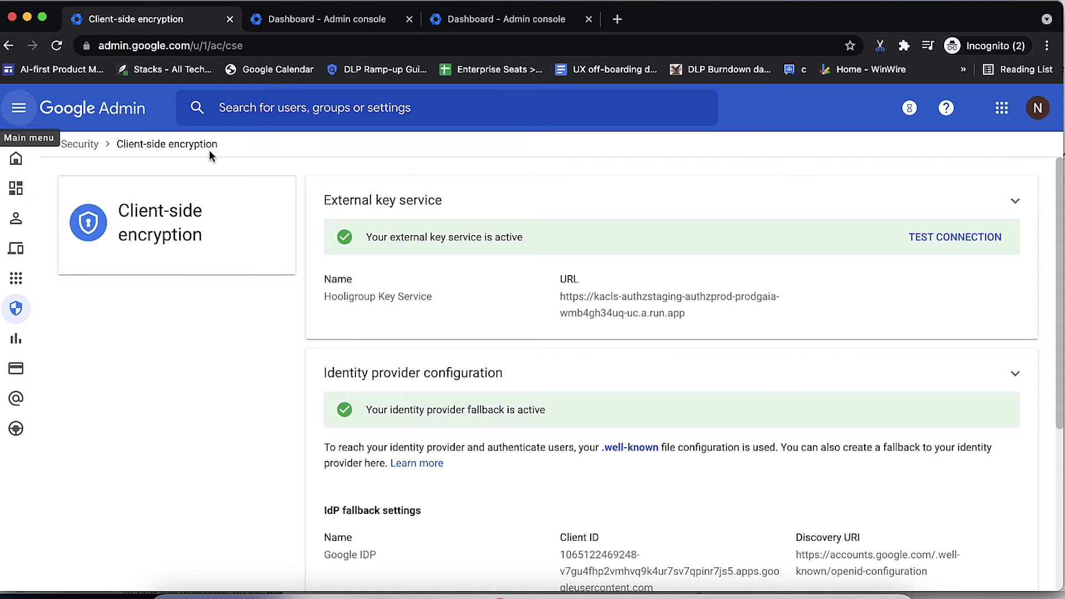
click(634, 294)
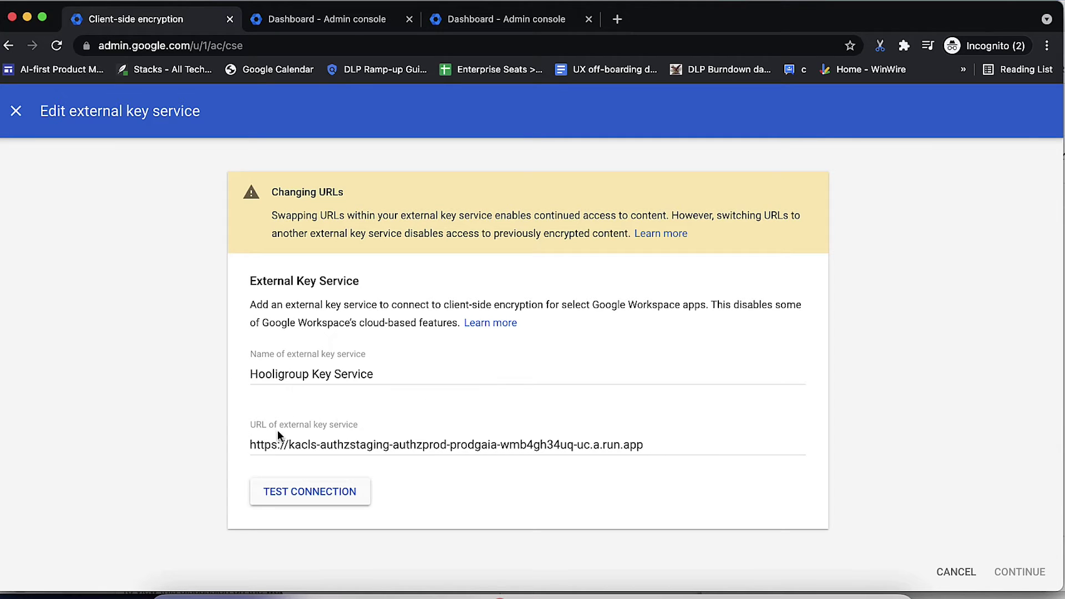
click(312, 490)
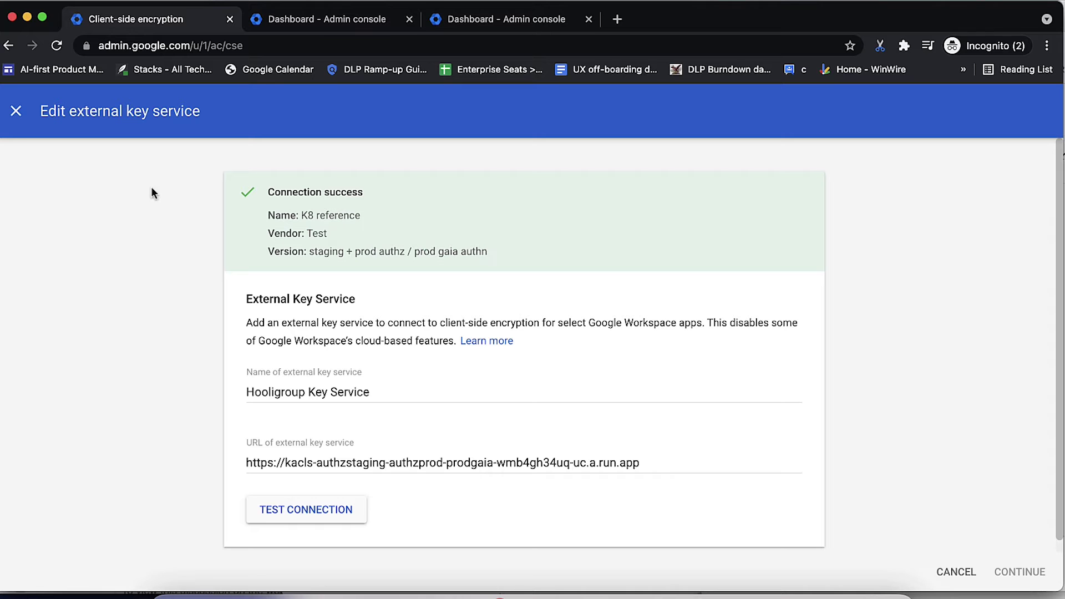
click(15, 113)
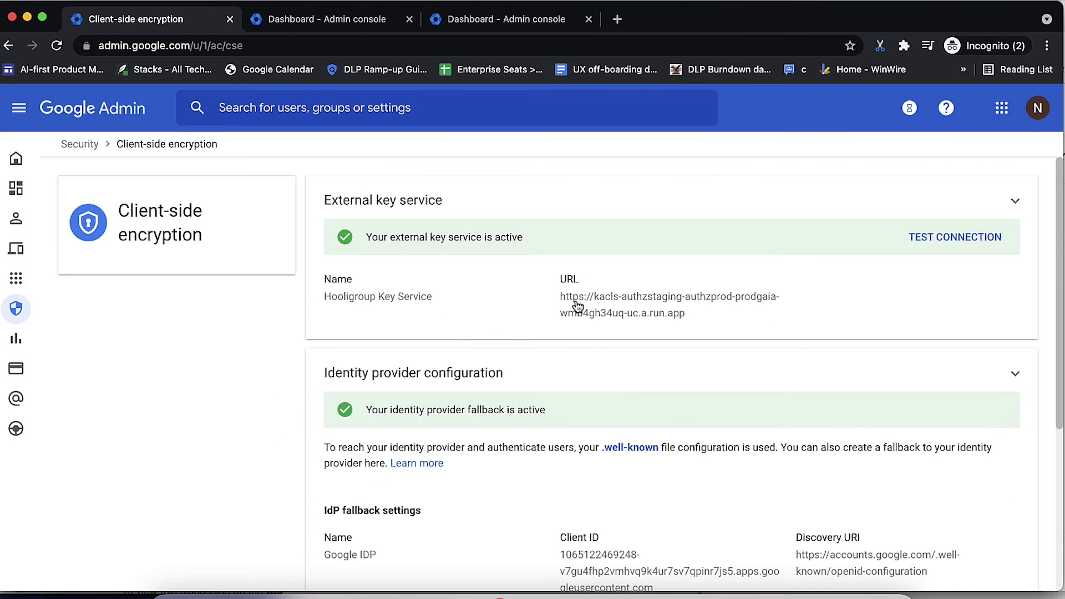
Scroll down to the IdP fallback settings and open the Edit your identity provider form.
scroll(603, 451, down, 1)
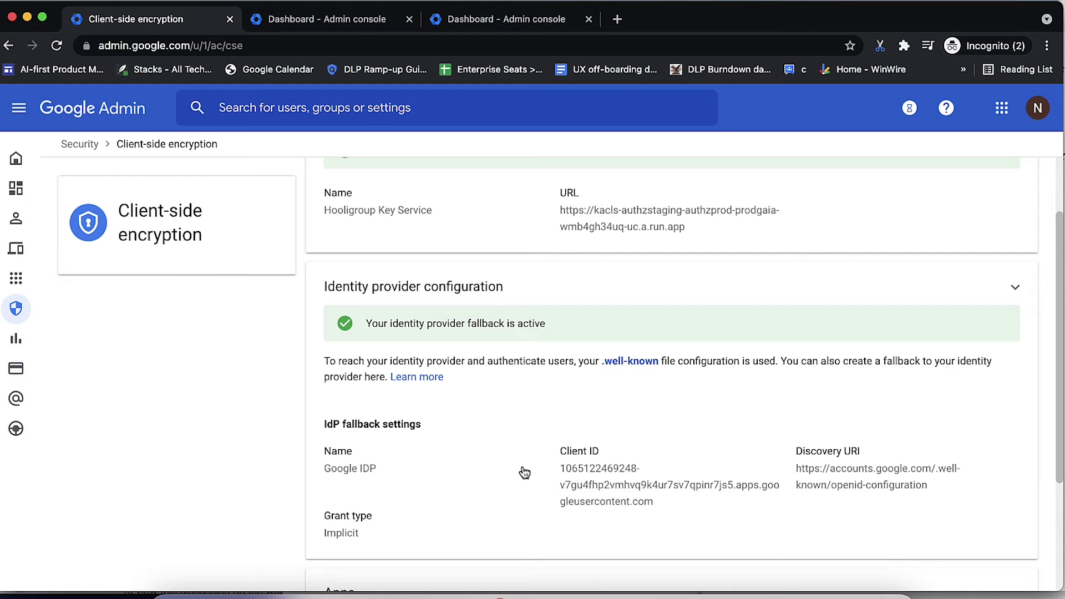
scroll(524, 473, down, 2)
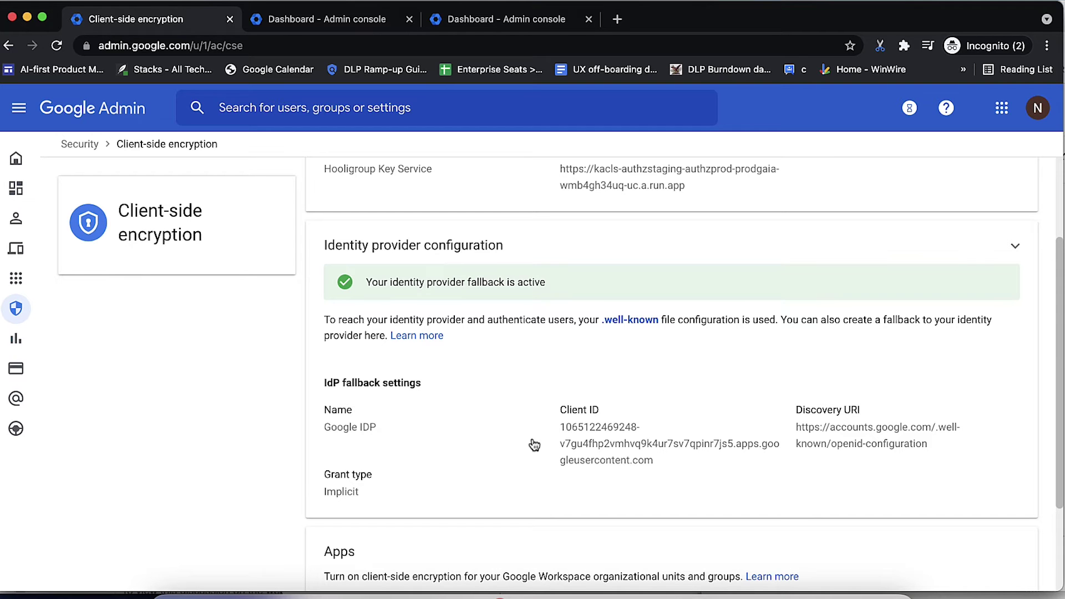
click(534, 444)
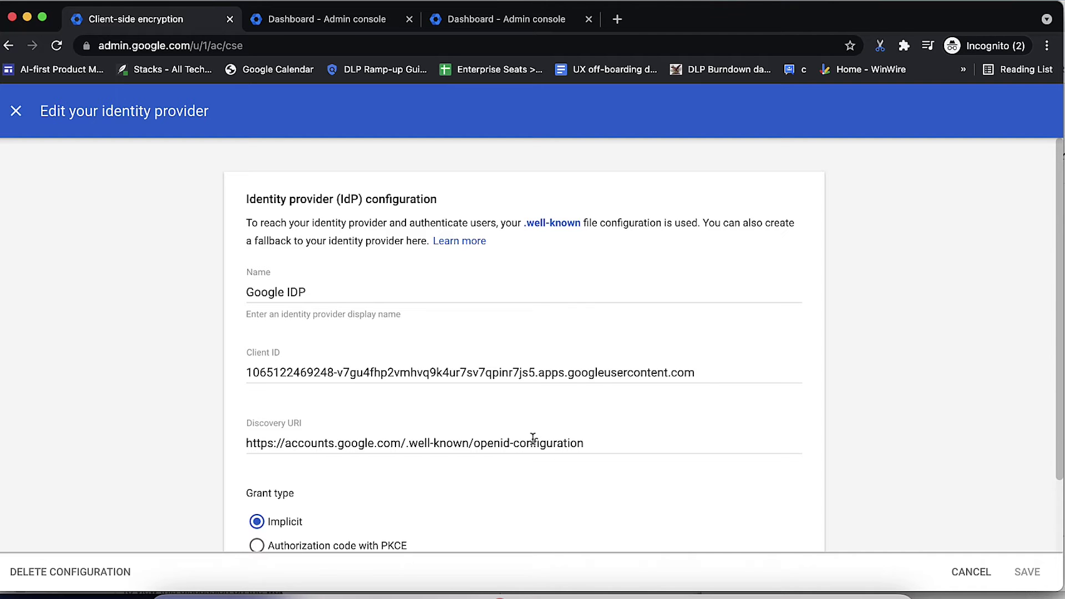
Close the identity provider editor without saving, then open Drive and Docs from the Apps list.
scroll(533, 439, down, 1)
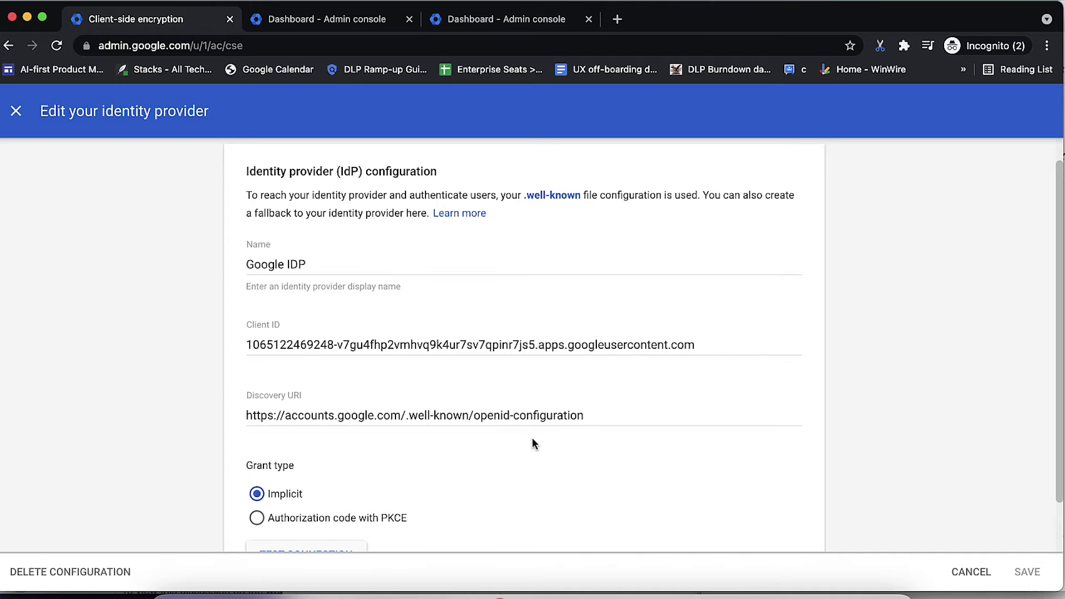
scroll(533, 439, down, 2)
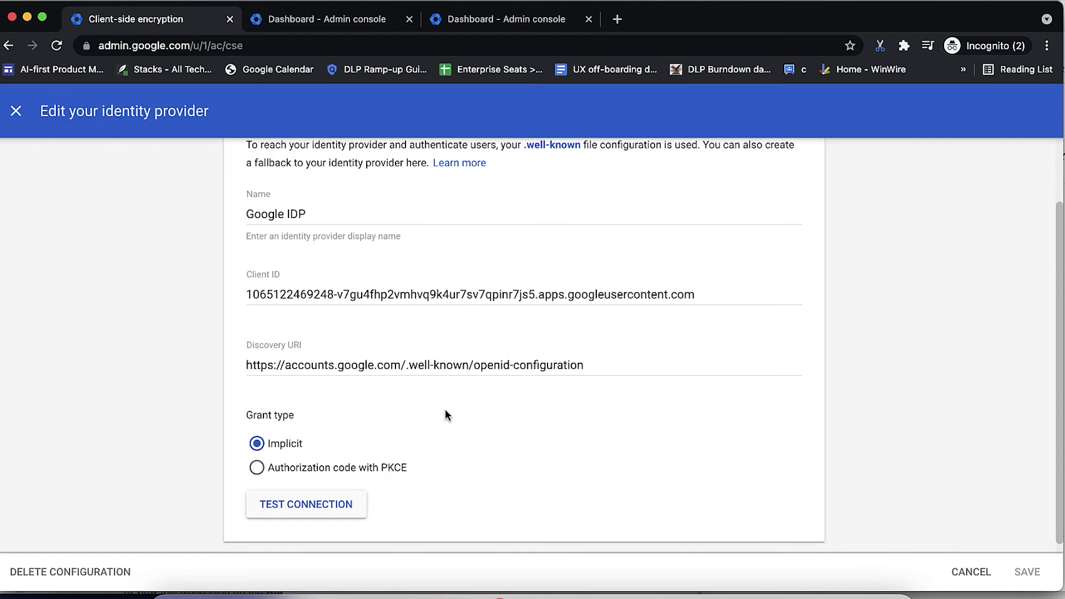
click(18, 113)
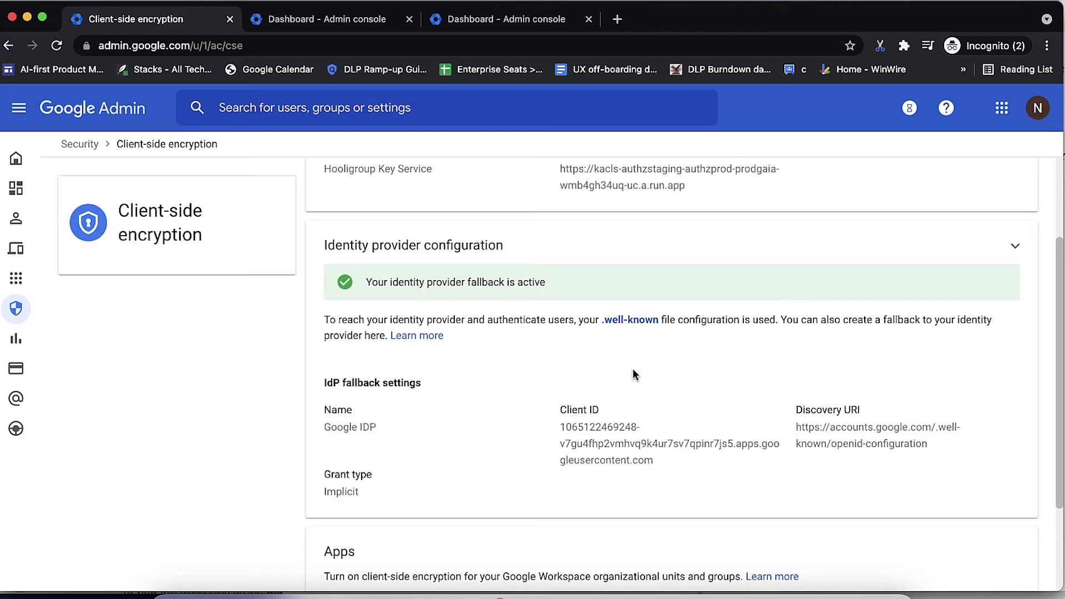
scroll(636, 375, down, 3)
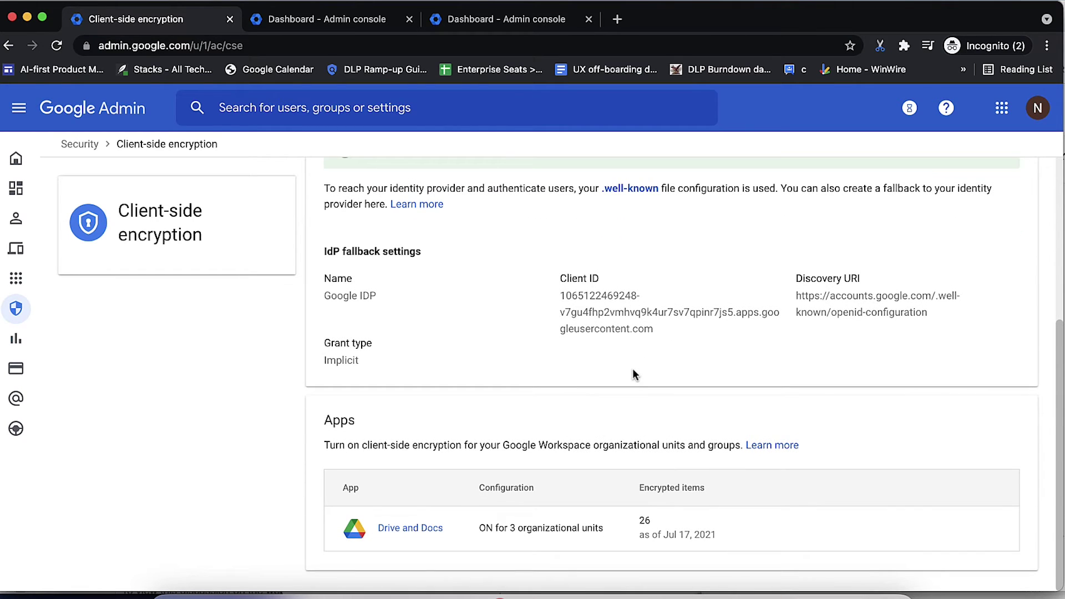
click(700, 533)
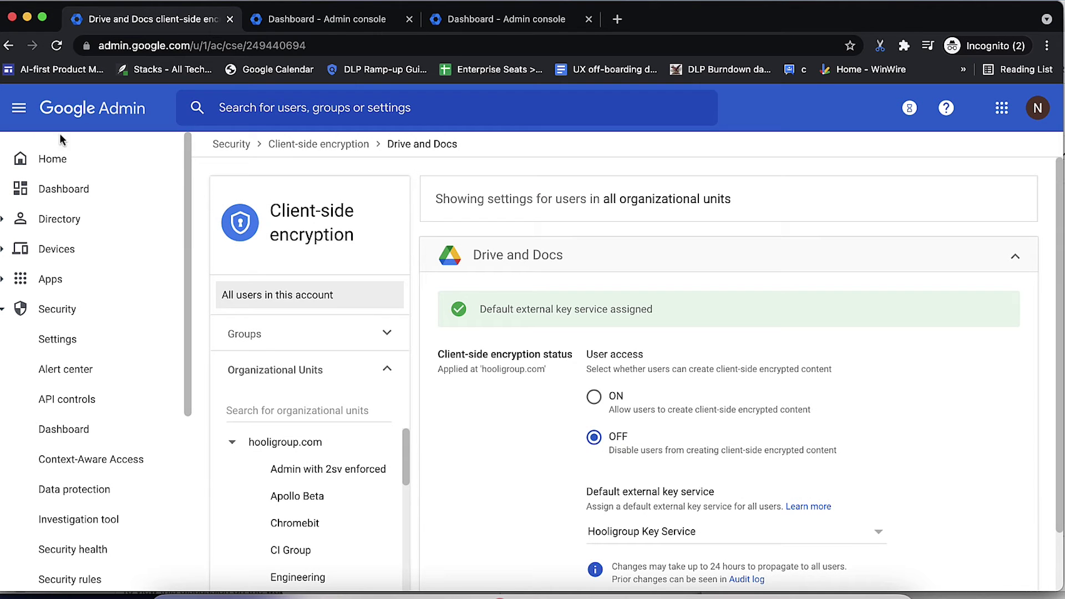
Collapse the main menu and review Drive and Docs encryption across organizational units.
click(18, 108)
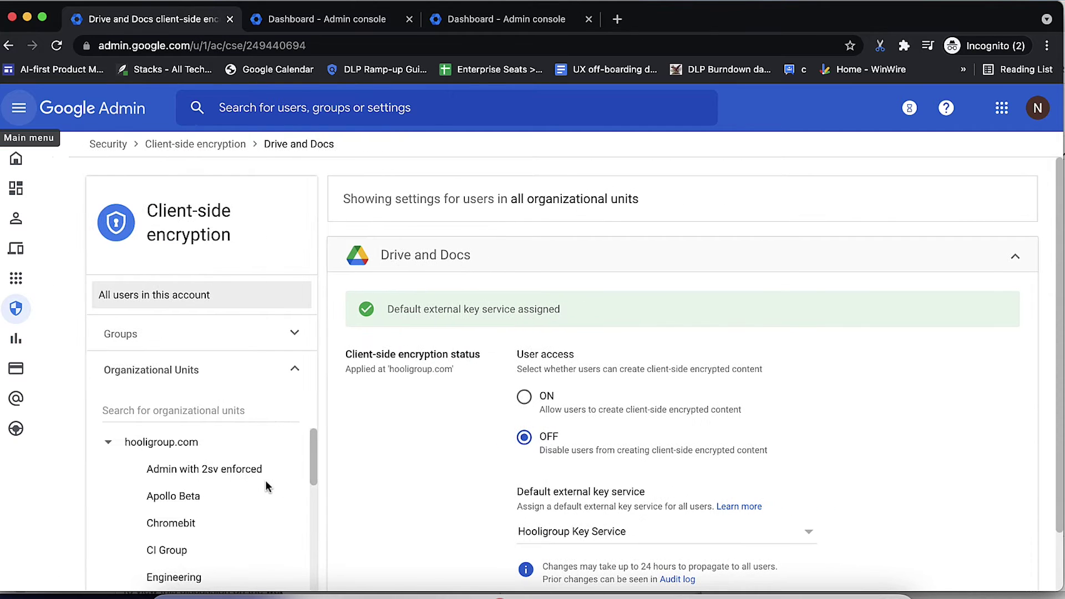
scroll(265, 484, down, 2)
scroll(266, 484, down, 1)
scroll(266, 486, down, 3)
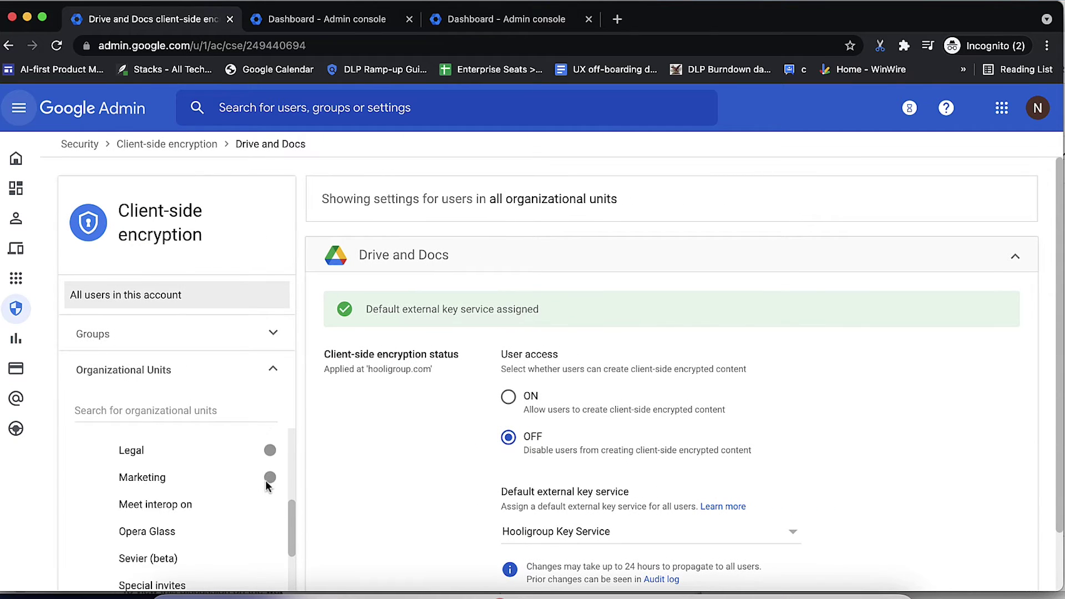
scroll(266, 486, up, 5)
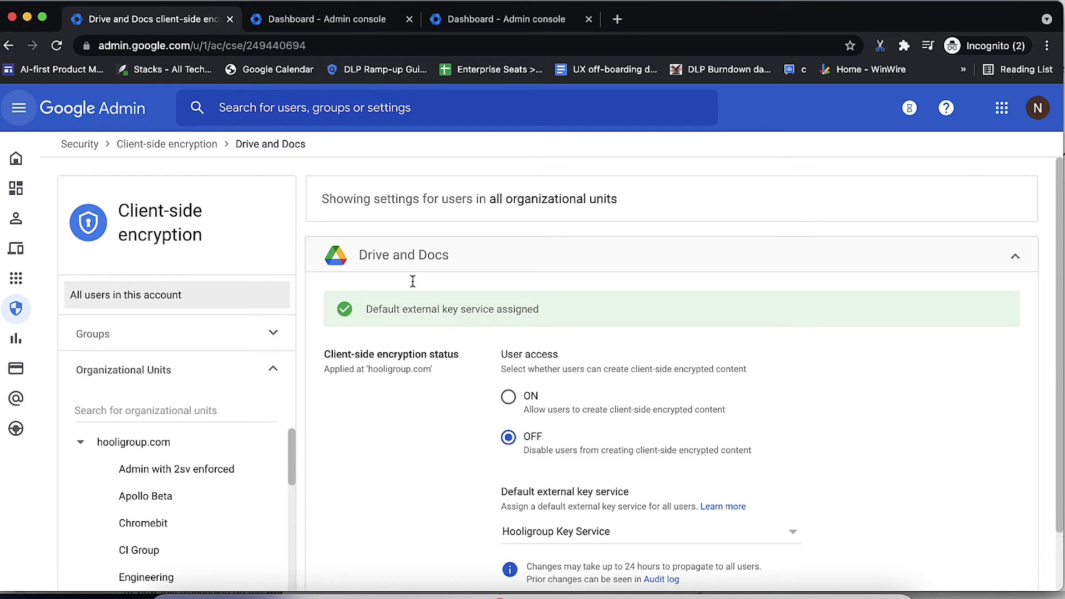
Review the encryption dashboard chart (Docs 4, Sheets 1, Slides 1, Other 5) and files table.
click(344, 23)
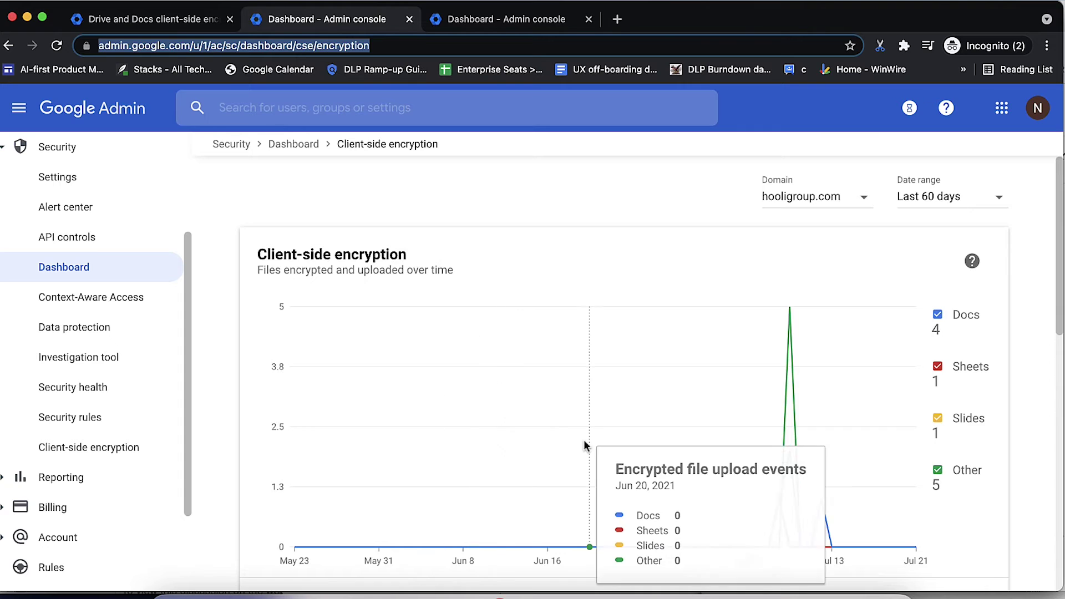
scroll(583, 440, down, 2)
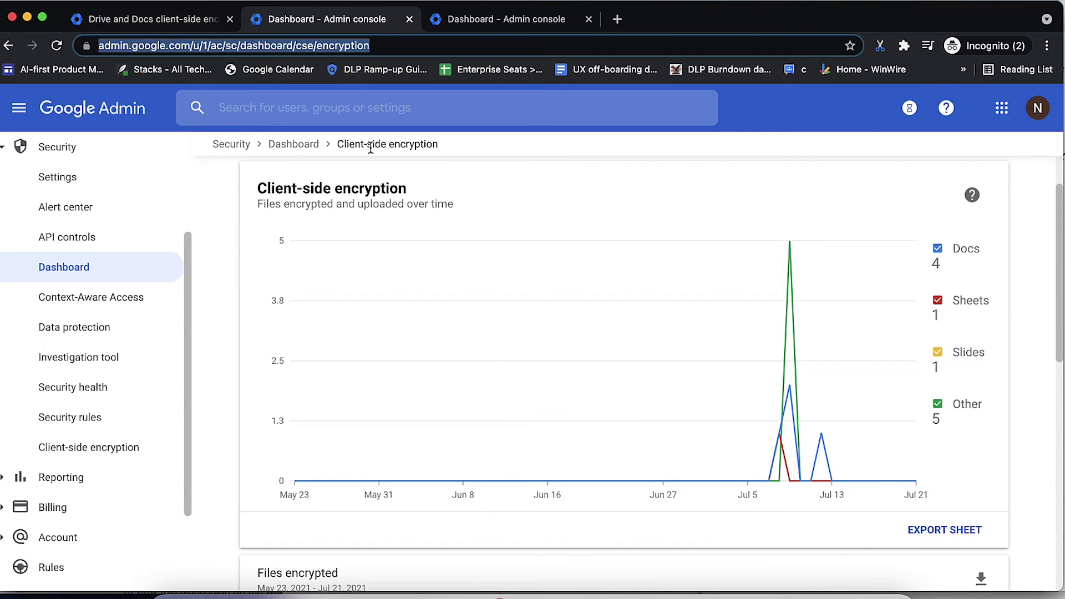
mouse_move(628, 359)
scroll(628, 358, down, 1)
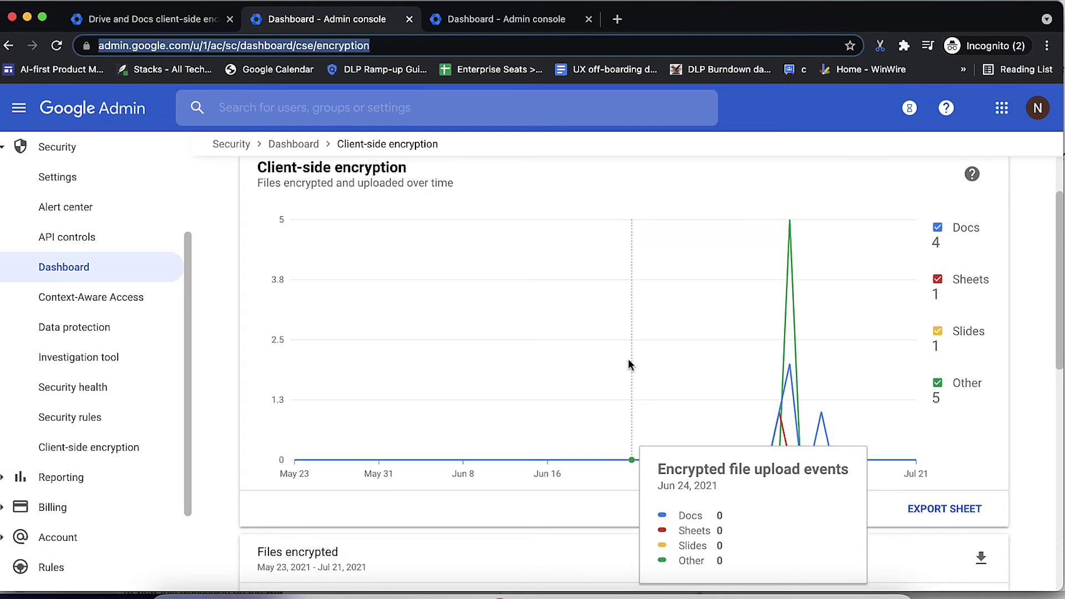
scroll(628, 358, up, 1)
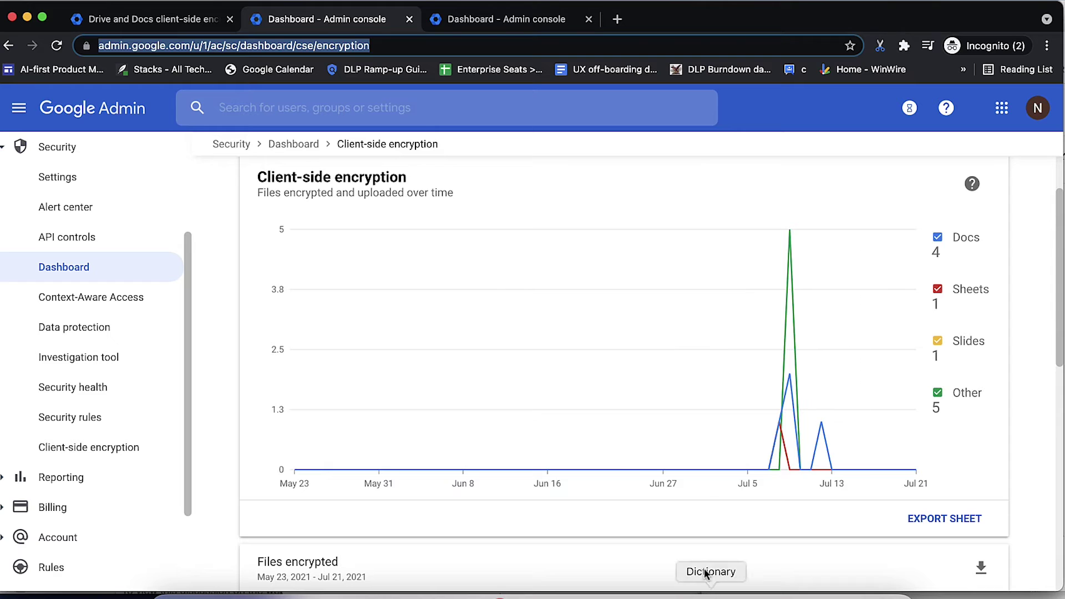
scroll(774, 499, down, 3)
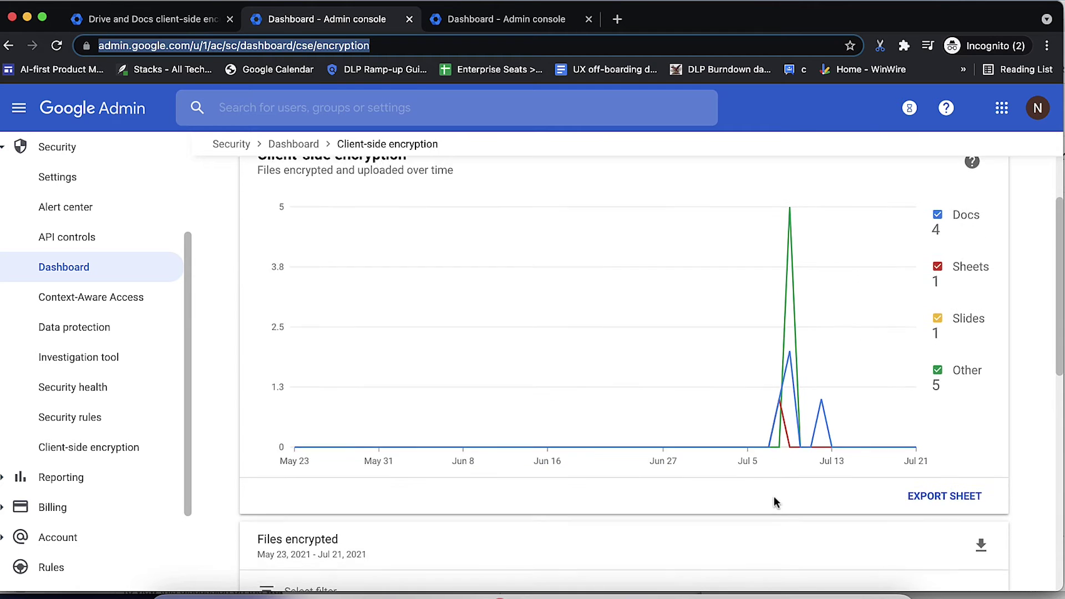
scroll(774, 498, down, 3)
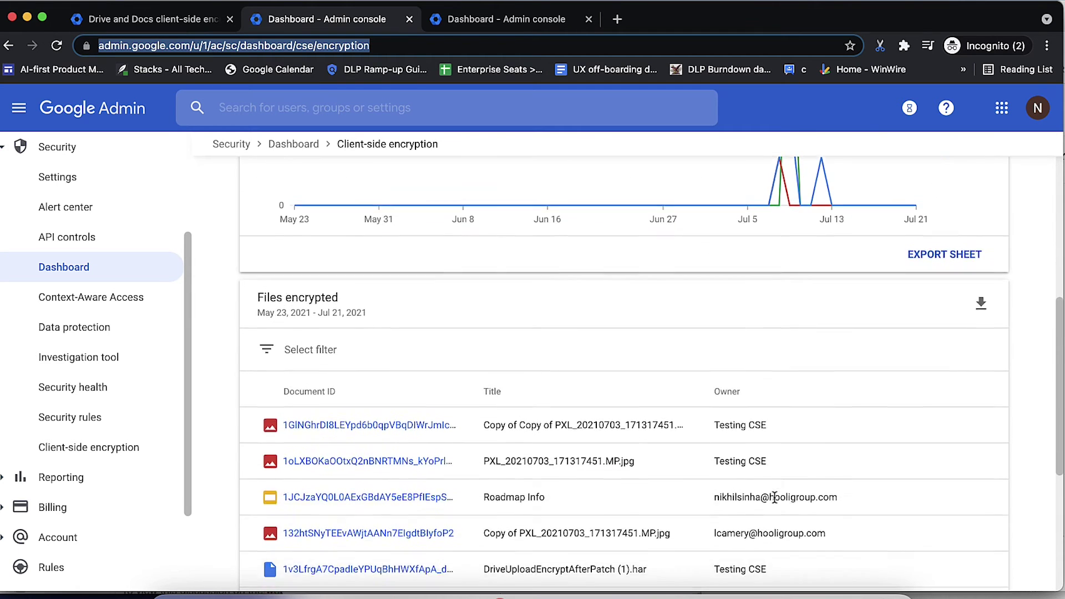
scroll(774, 496, down, 1)
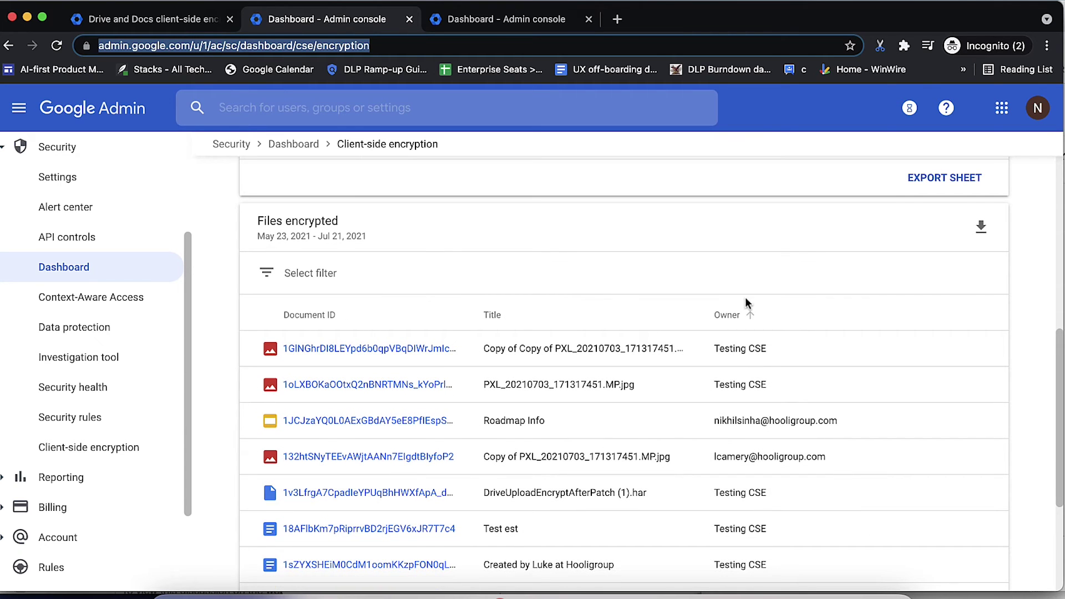
scroll(751, 299, up, 2)
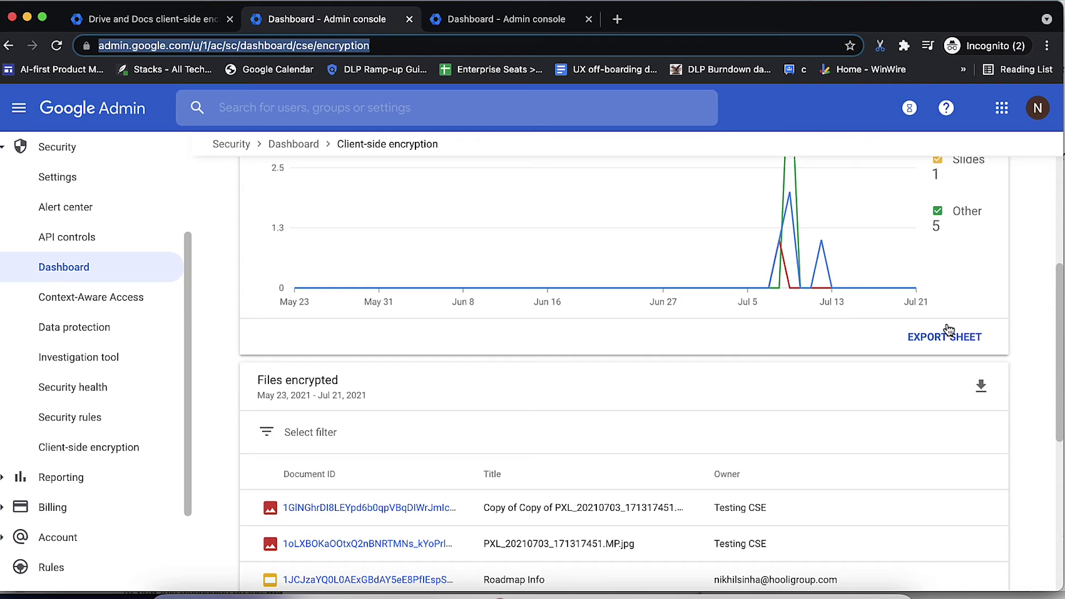
scroll(946, 331, up, 3)
scroll(948, 330, up, 1)
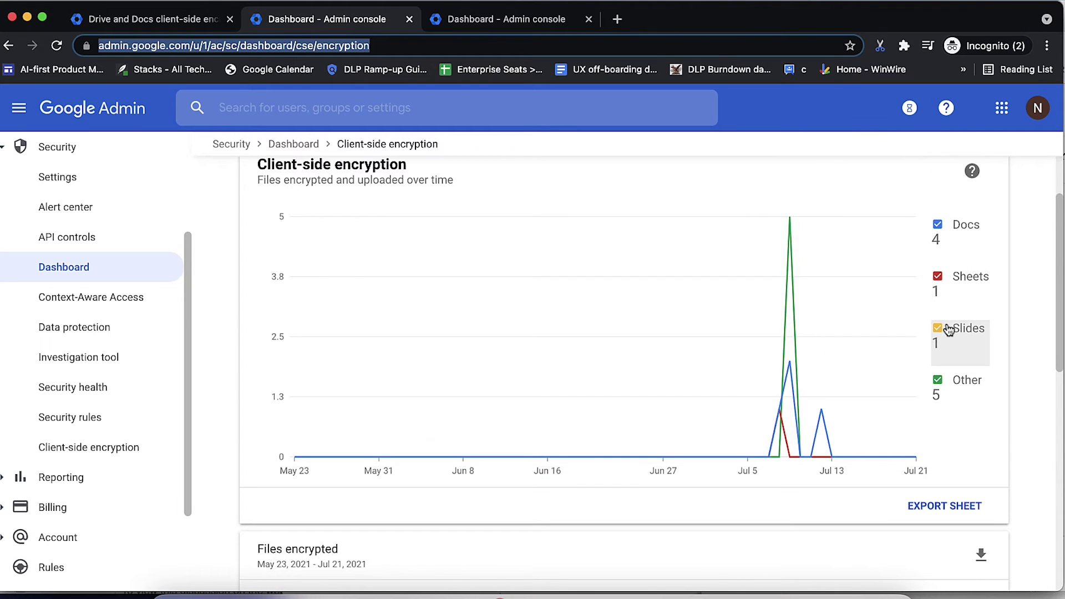
click(486, 20)
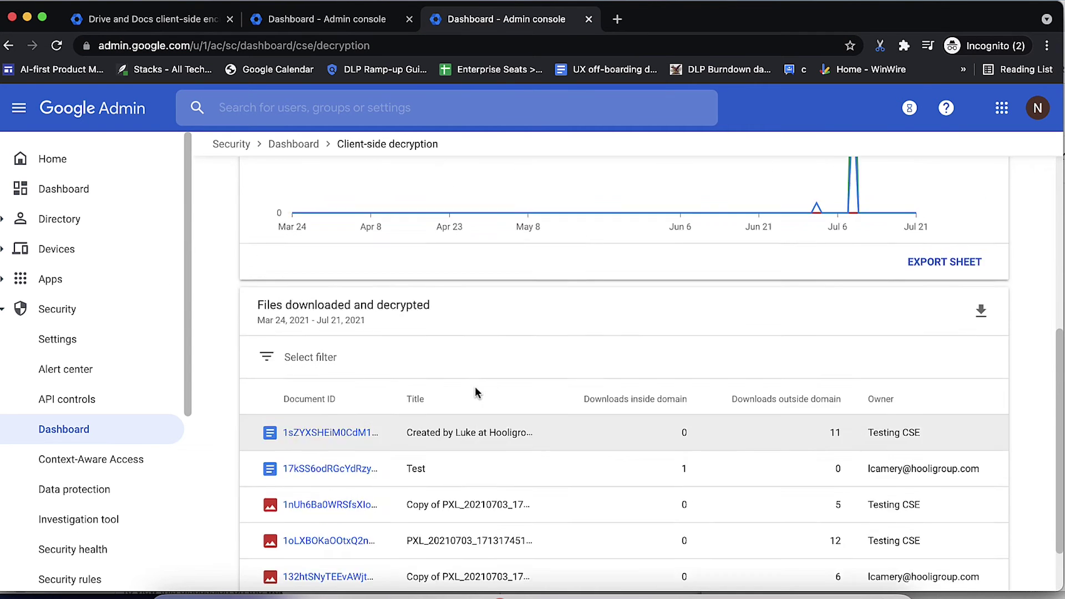
scroll(475, 391, up, 6)
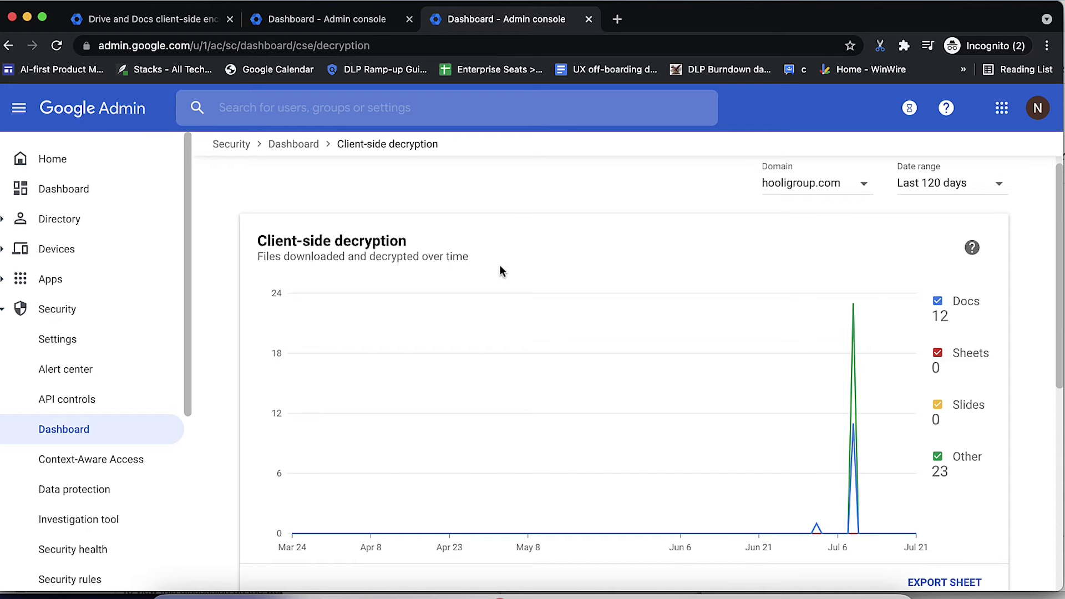
scroll(646, 281, down, 3)
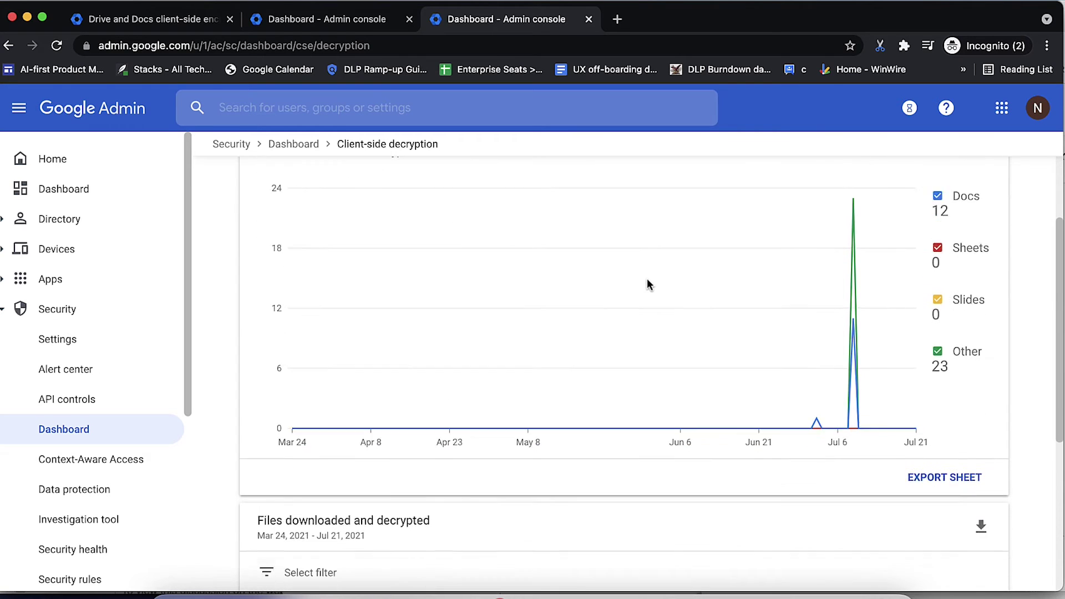
scroll(590, 427, down, 3)
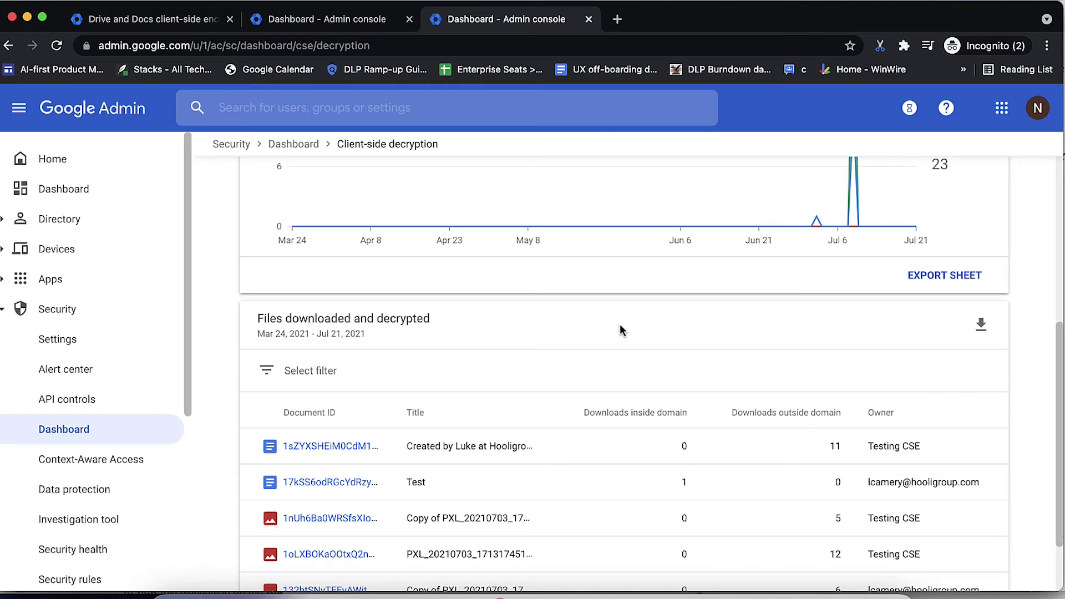
scroll(677, 346, down, 2)
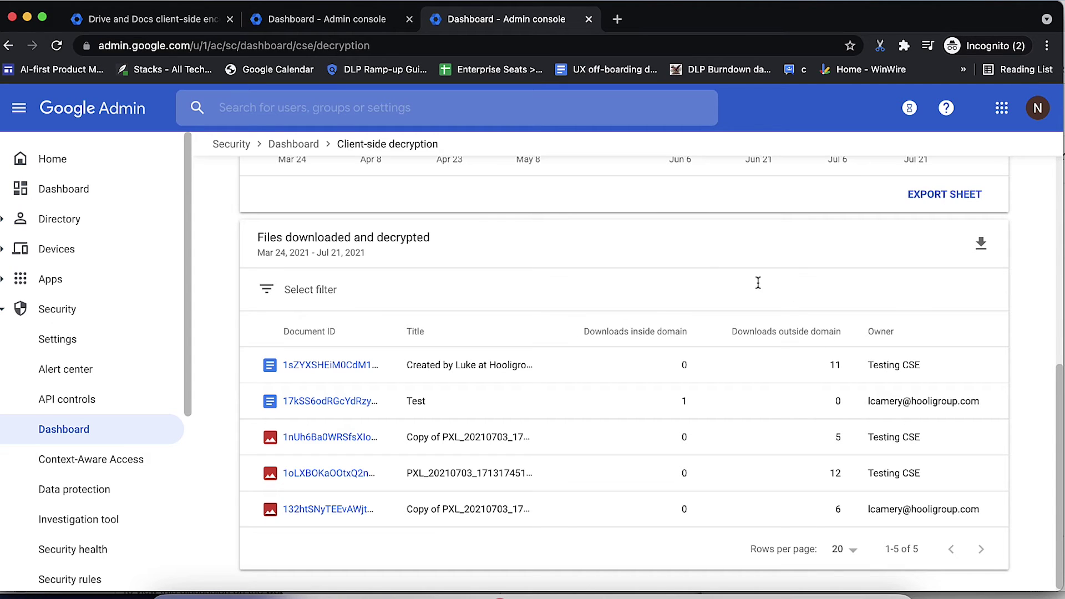
scroll(758, 283, up, 8)
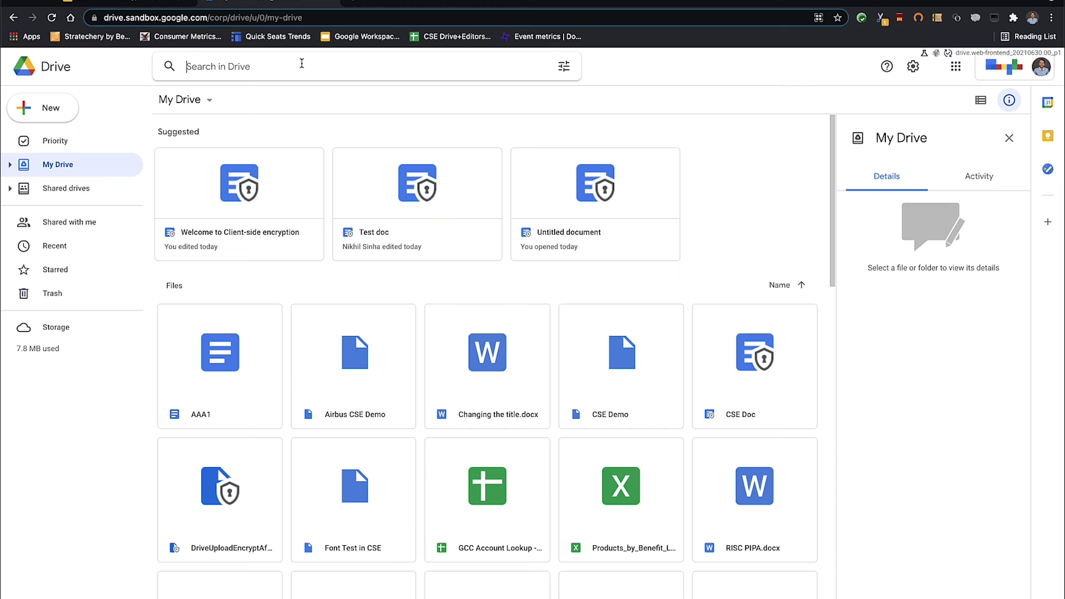
Search Drive for is:encrypted and open the 'Welcome to Client-side encryption' document.
click(187, 67)
text(is:encrypted)
key(Return)
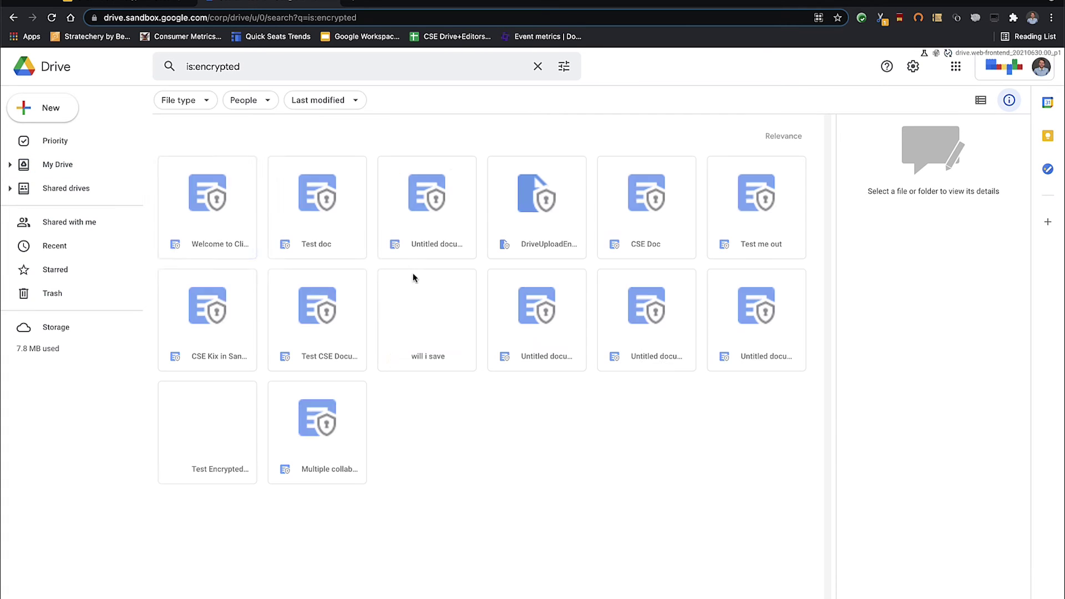
double_click(233, 218)
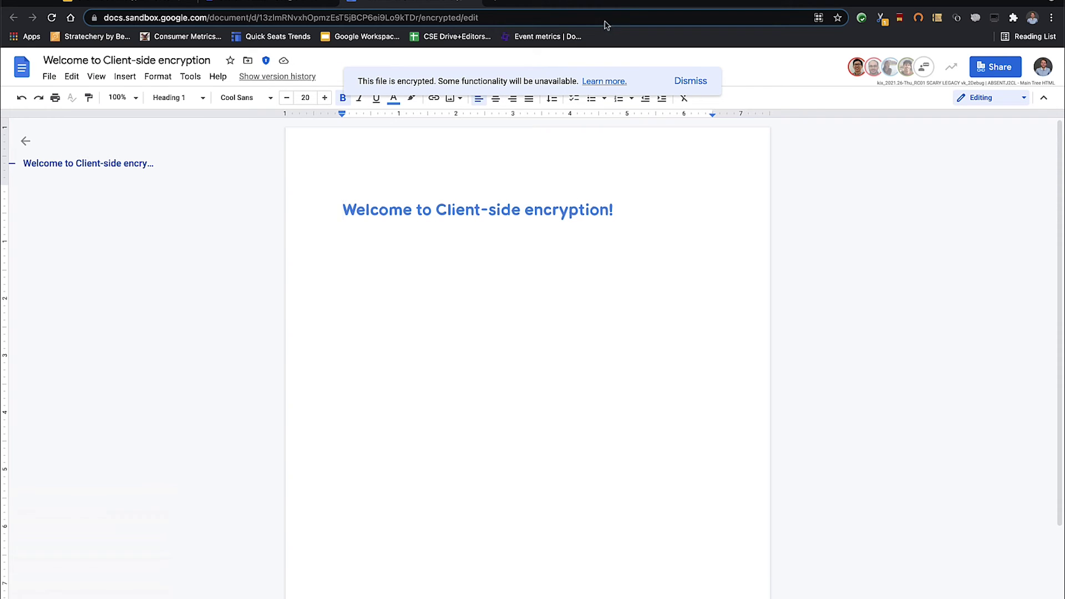
Dismiss the encryption notice and add the line 'Key points for the presentation:' below the heading.
click(687, 81)
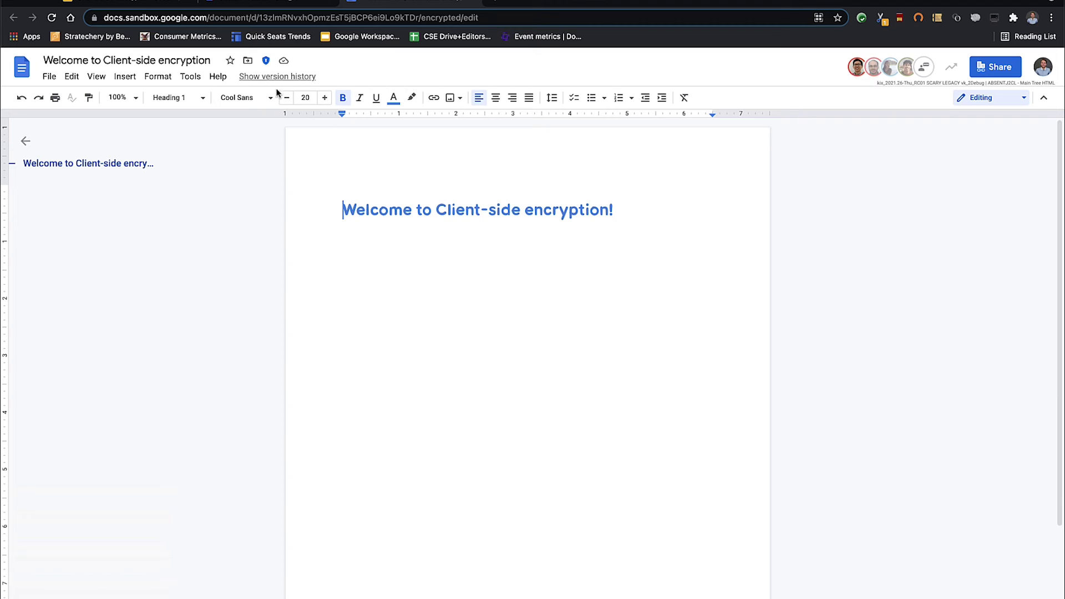
click(634, 215)
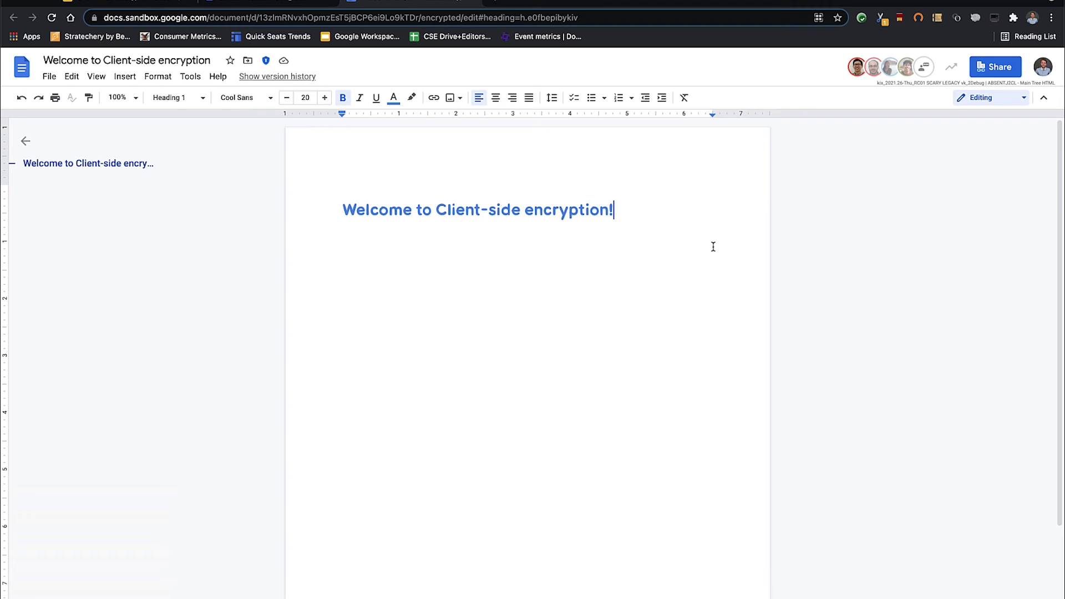
key(Return)
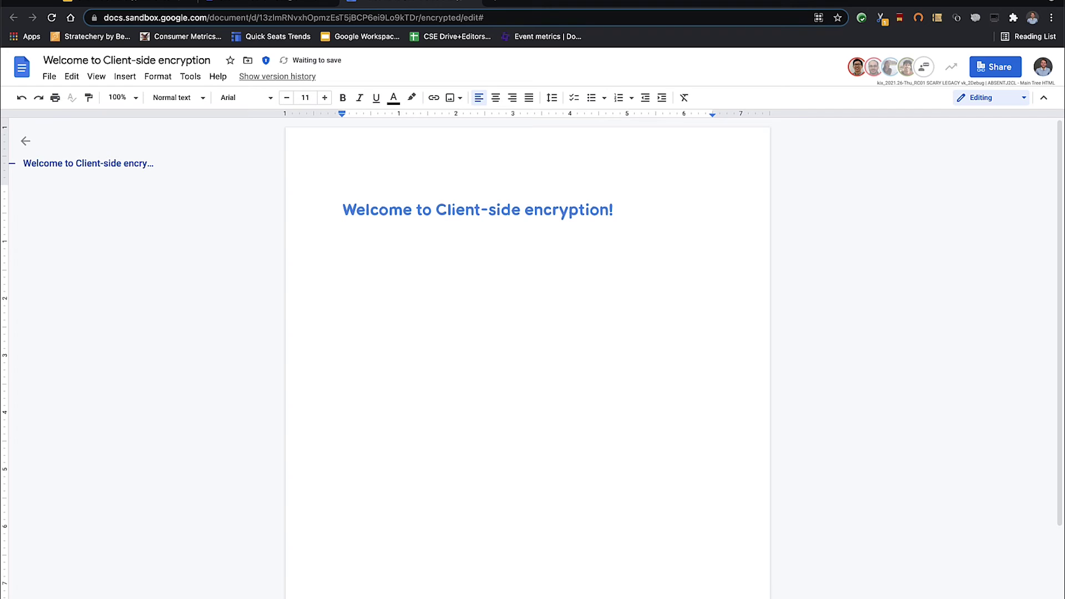
text(Key piont)
text(s)
key(BackSpace)
key(BackSpace)
key(BackSpace)
key(BackSpace)
key(BackSpace)
text(oints for the presentation:)
Add a numbered list: Cloud native experience; Familiar Google Docs and Google Drive interface; Same exact sharing model and all your content in one place.
key(Return)
text(1. )
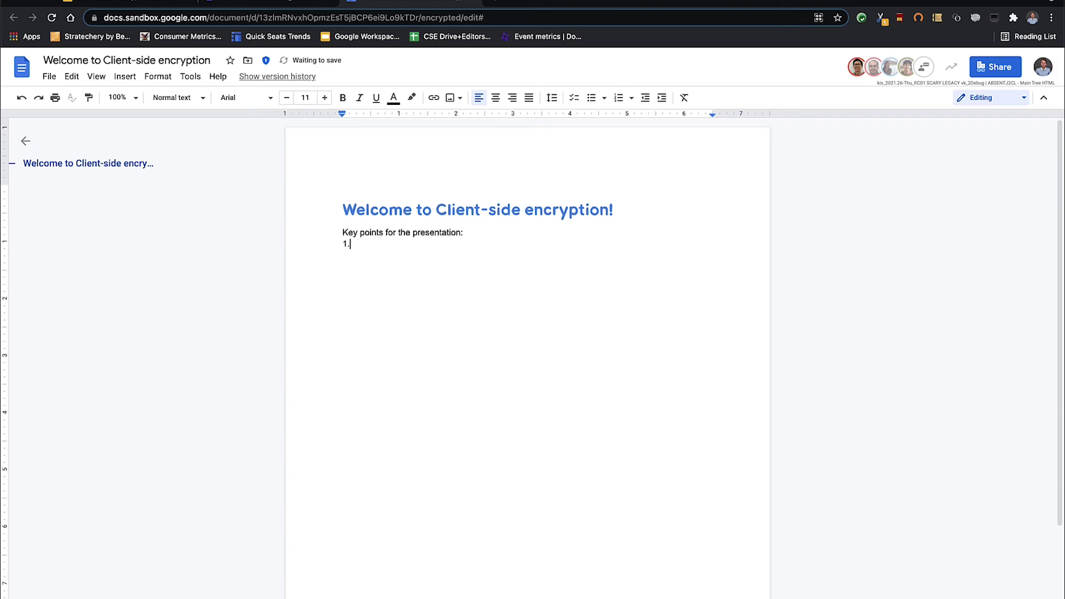
text(Cloud native experience)
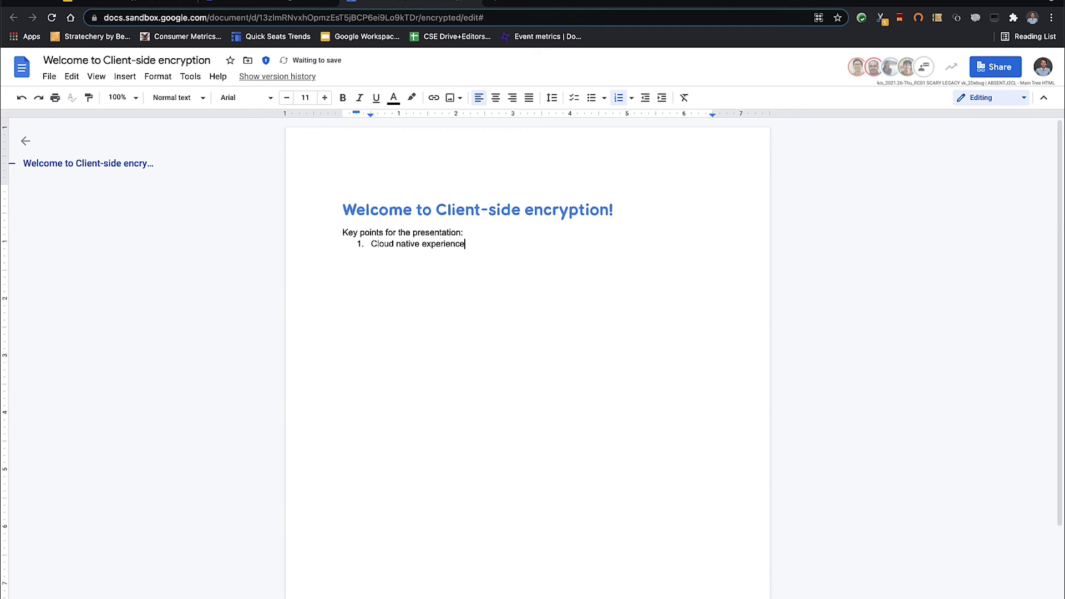
key(Return)
text(Familiar Google Docs and Google)
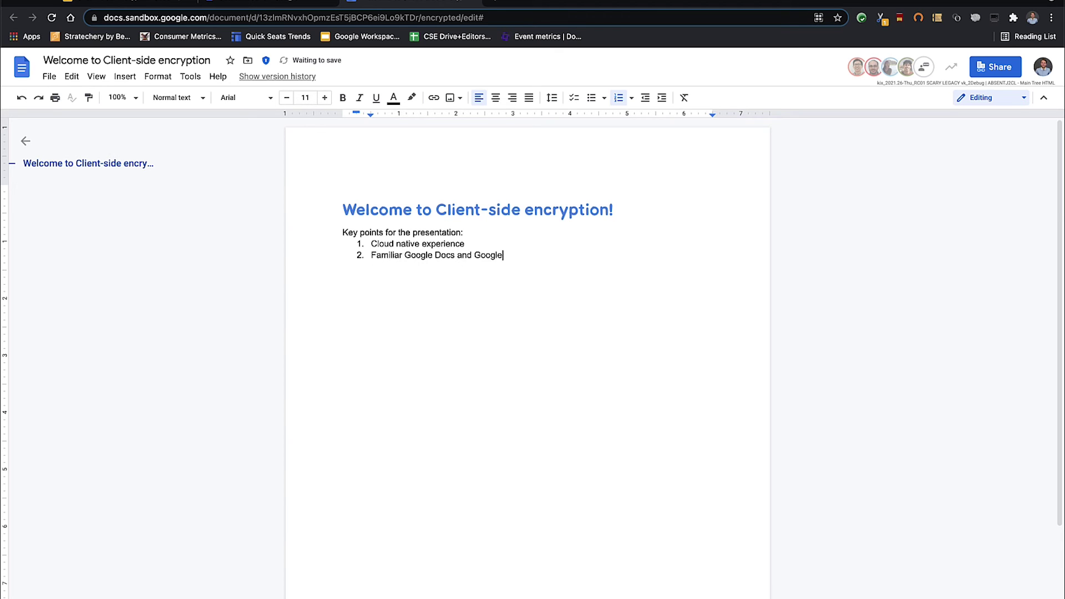
text( Drive interface)
key(Return)
text(Same exact sharing )
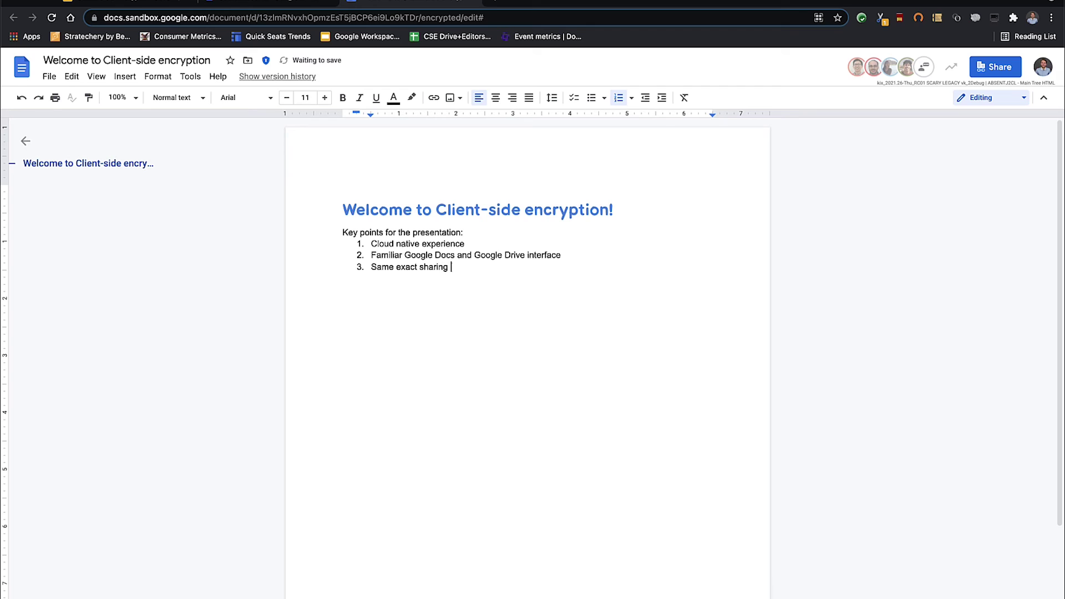
text(model and all your content in one place)
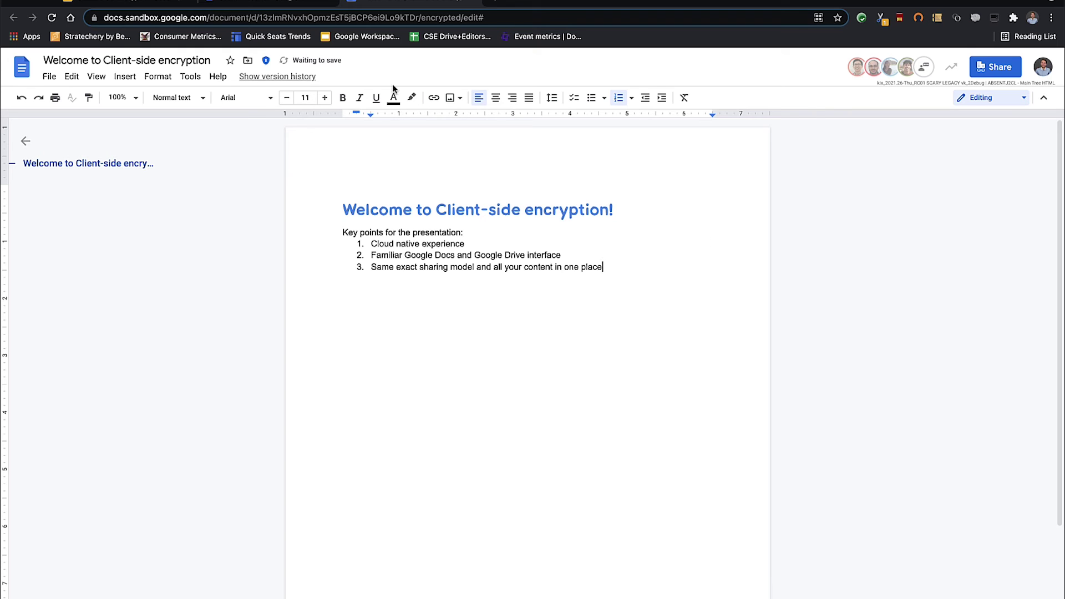
click(992, 70)
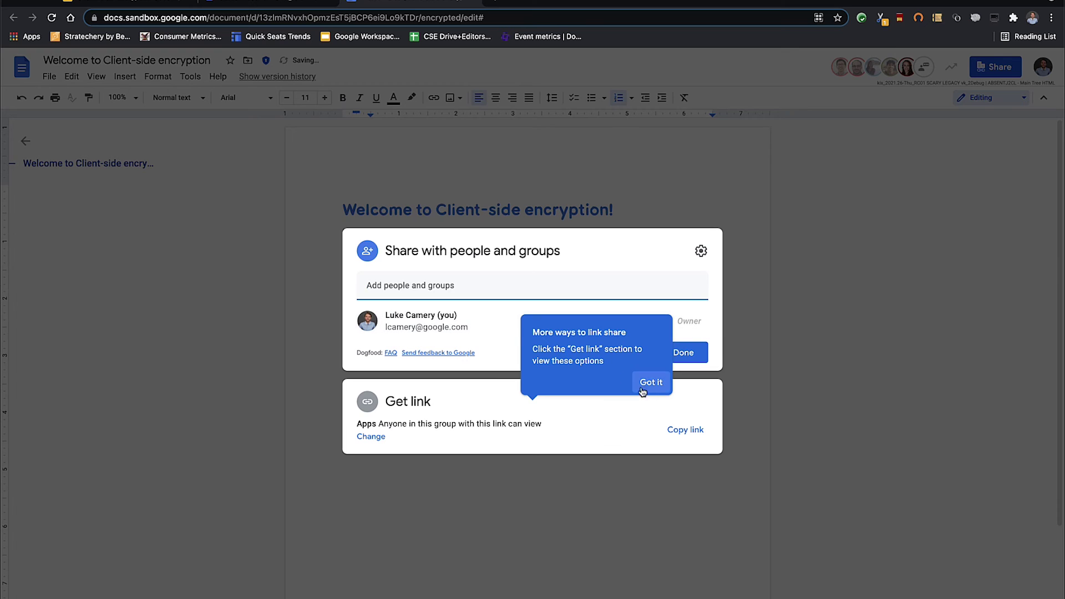
click(647, 388)
click(467, 434)
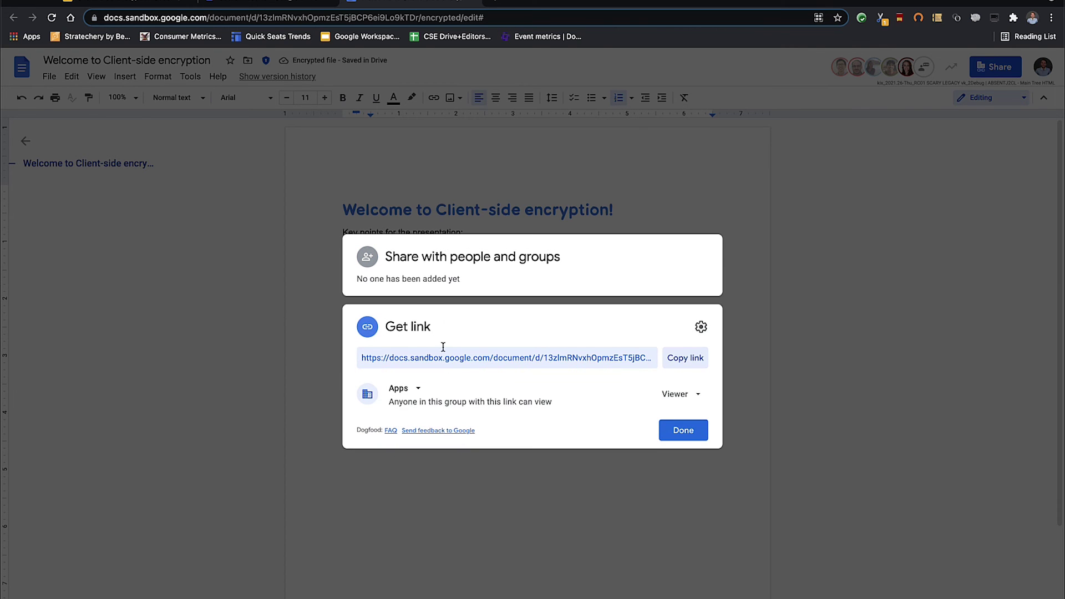
click(452, 277)
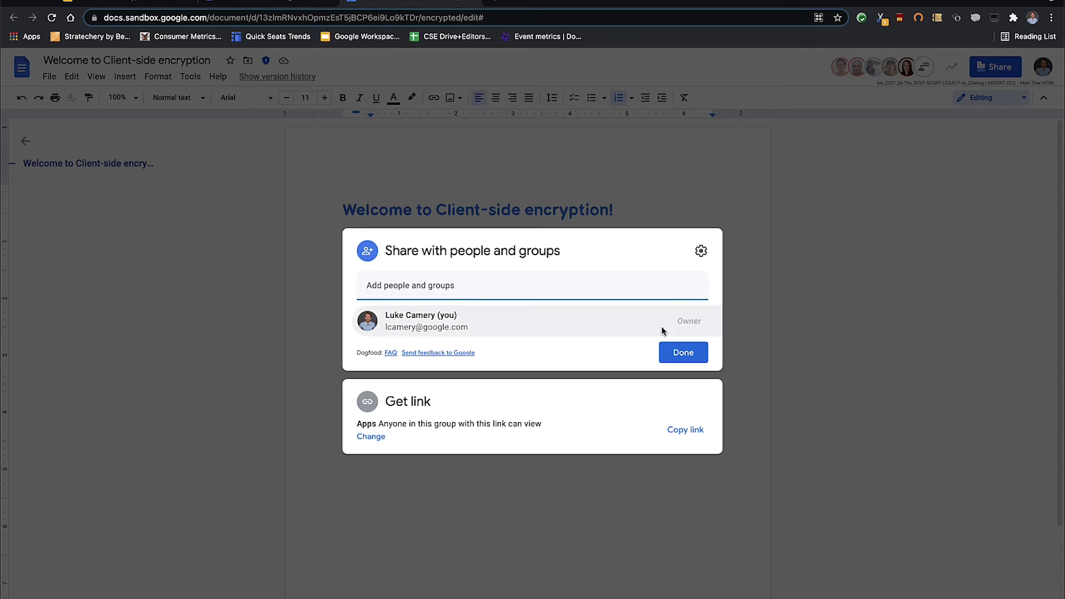
click(684, 352)
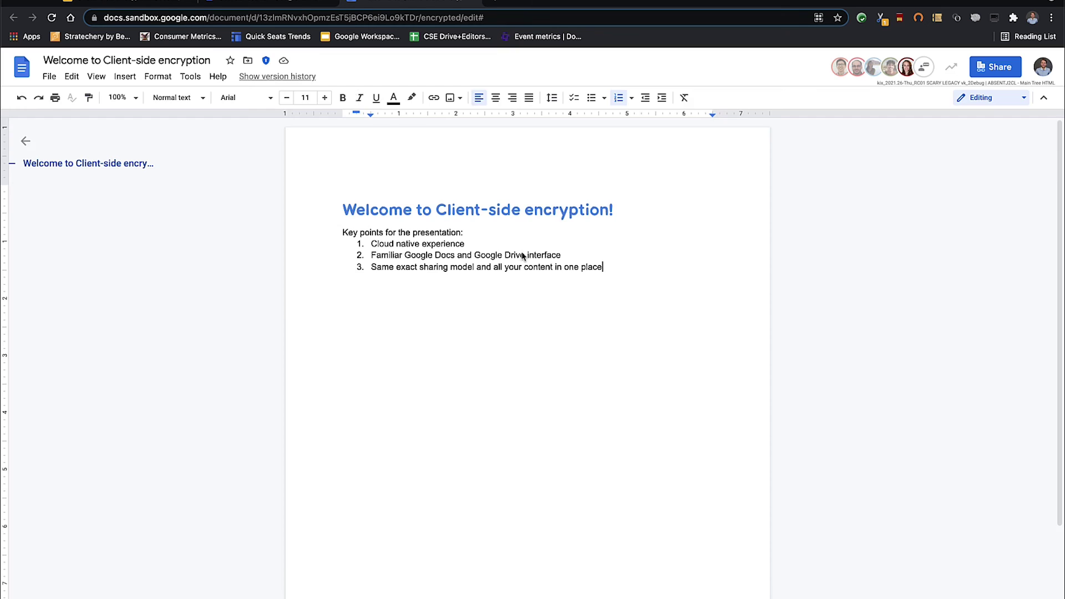
click(288, 76)
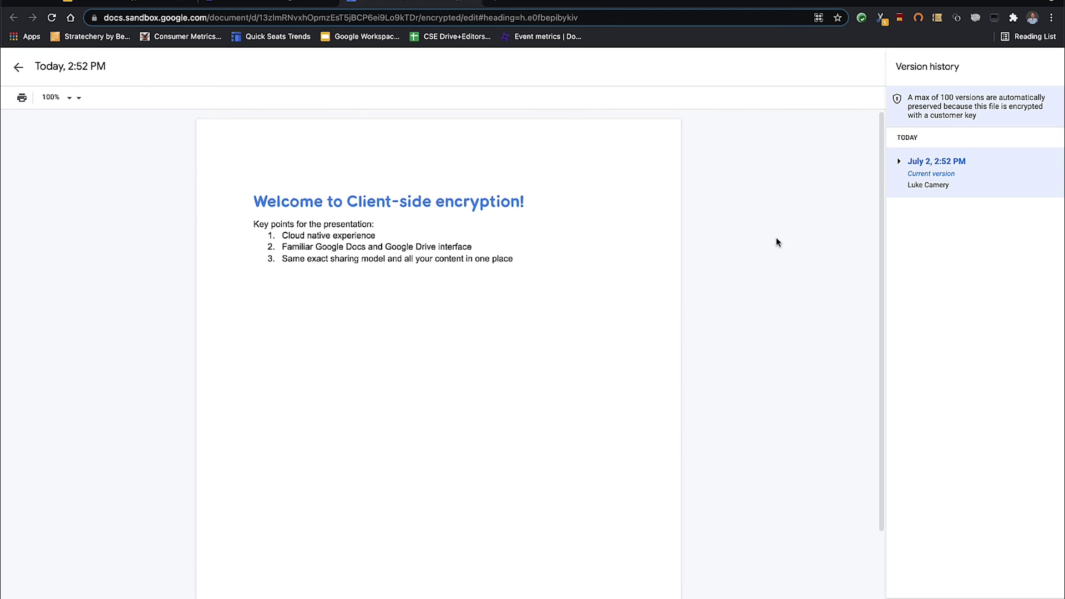
click(899, 162)
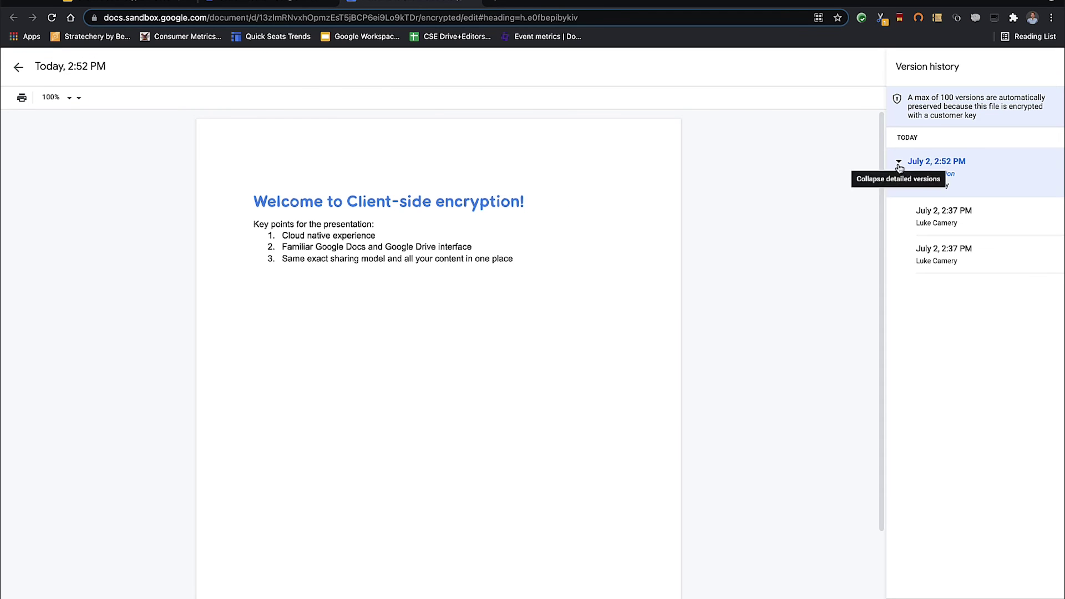
click(924, 217)
click(937, 249)
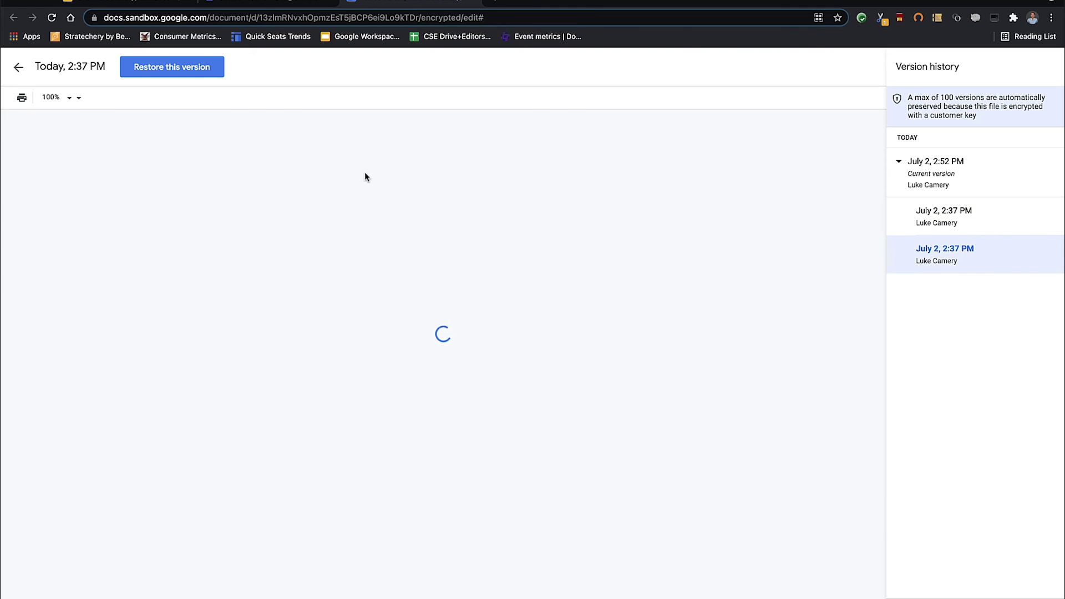
click(19, 68)
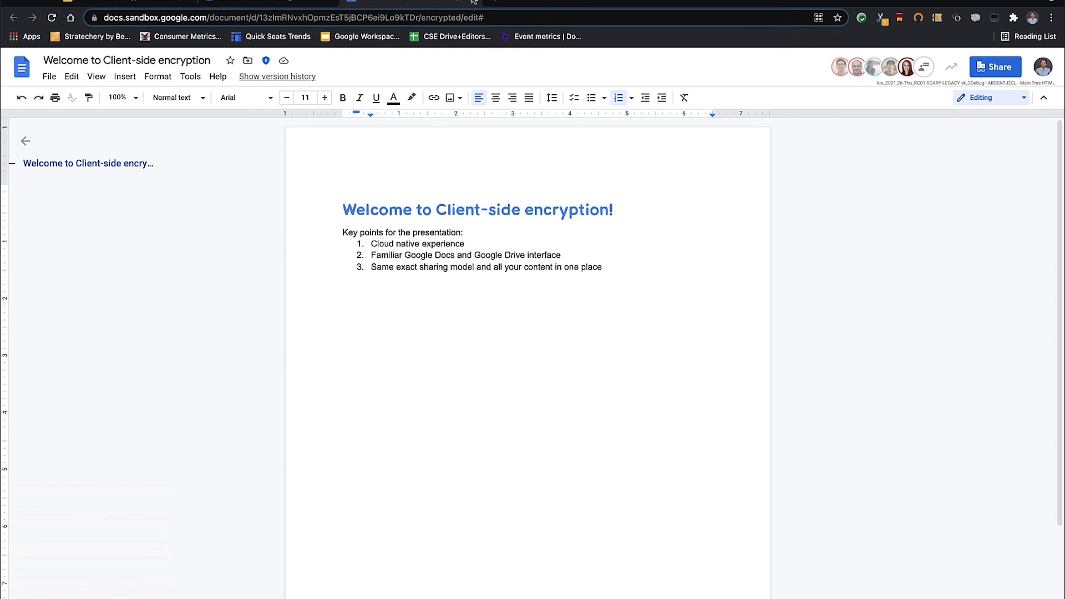
click(266, 4)
Choose to encrypt and upload a file from Drive's New menu.
click(56, 113)
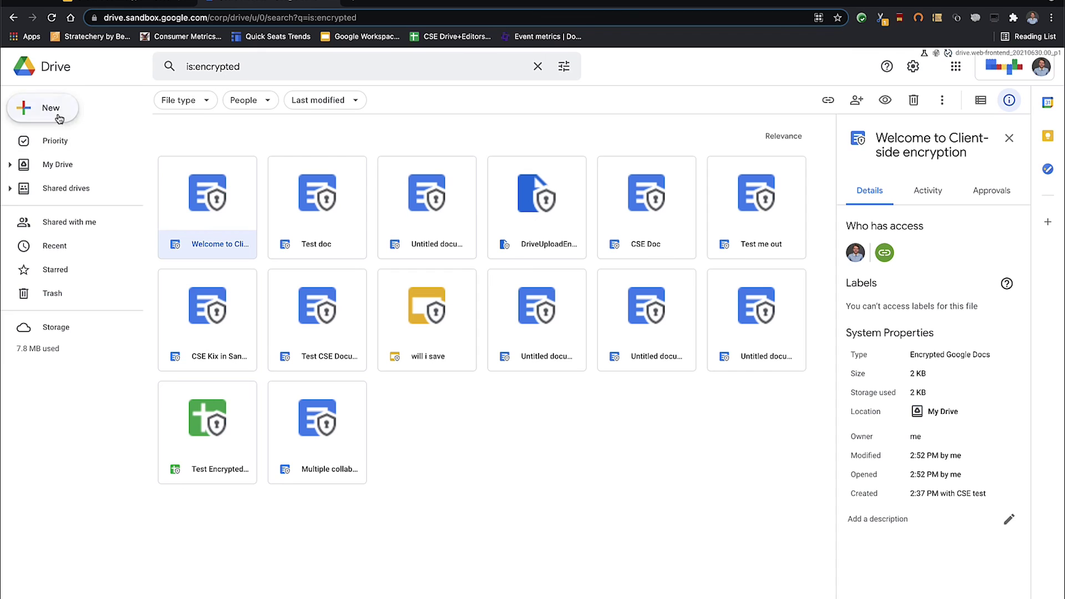
mouse_move(167, 141)
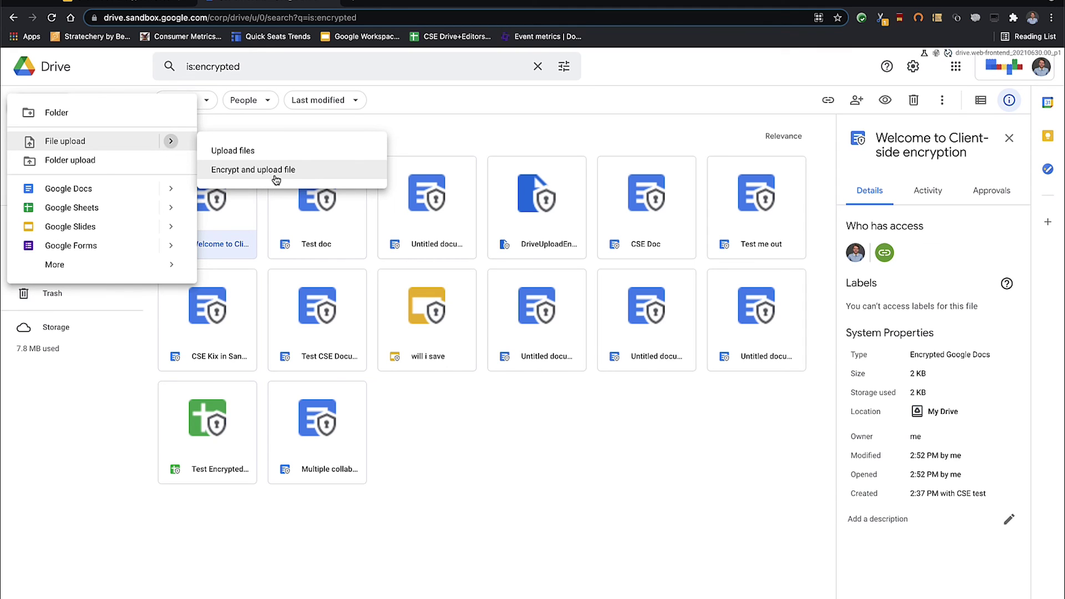
click(527, 245)
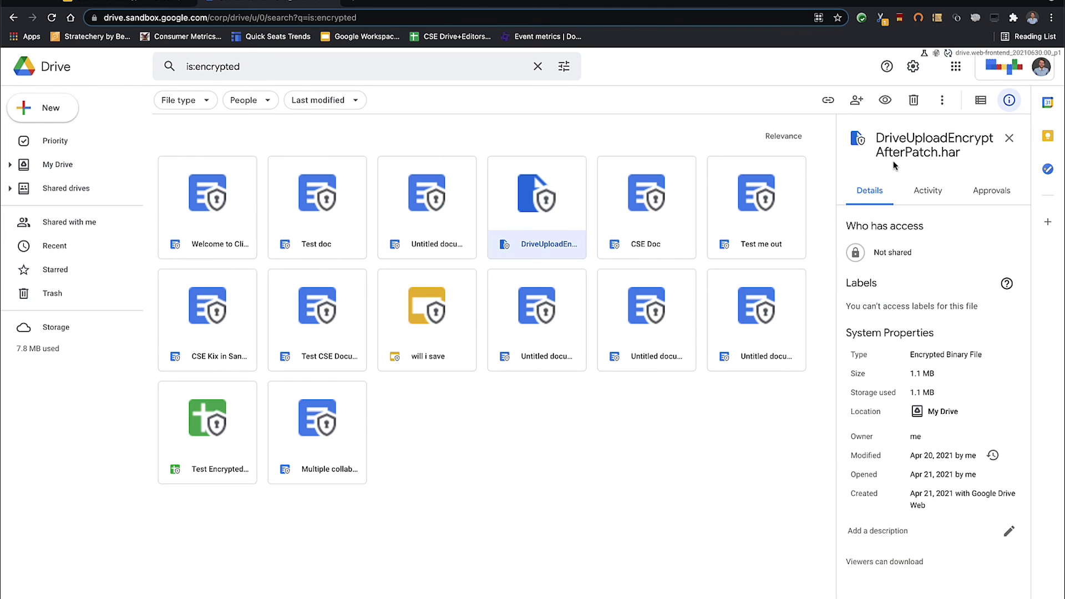
Preview DriveUploadEncryptAfterPatch.har and download and decrypt it.
double_click(508, 225)
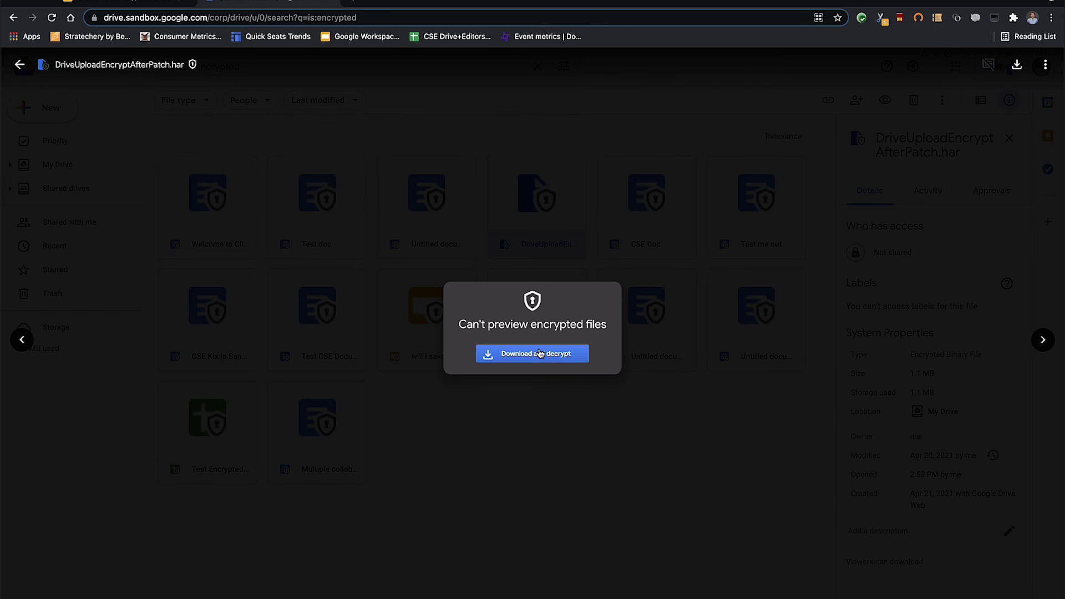
click(538, 352)
click(345, 247)
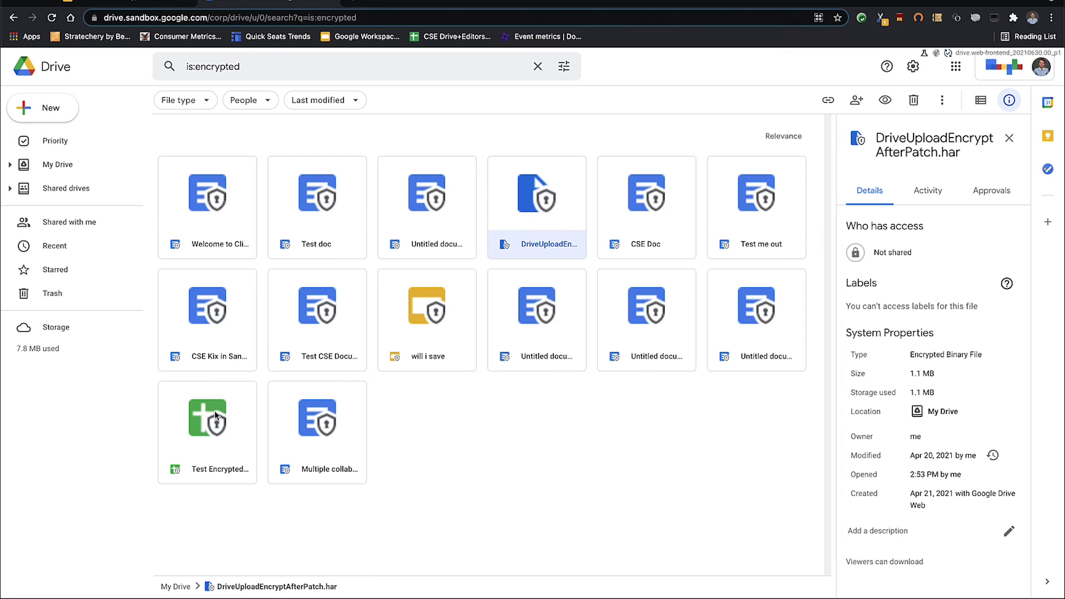
Create a blank encrypted spreadsheet from New > Google Sheets.
click(71, 115)
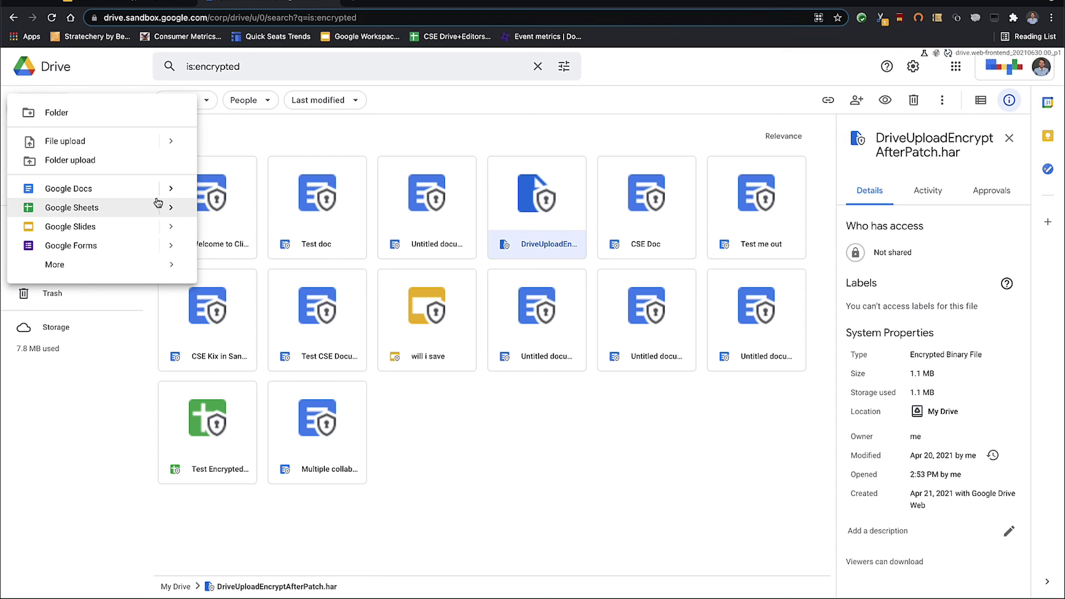
mouse_move(180, 228)
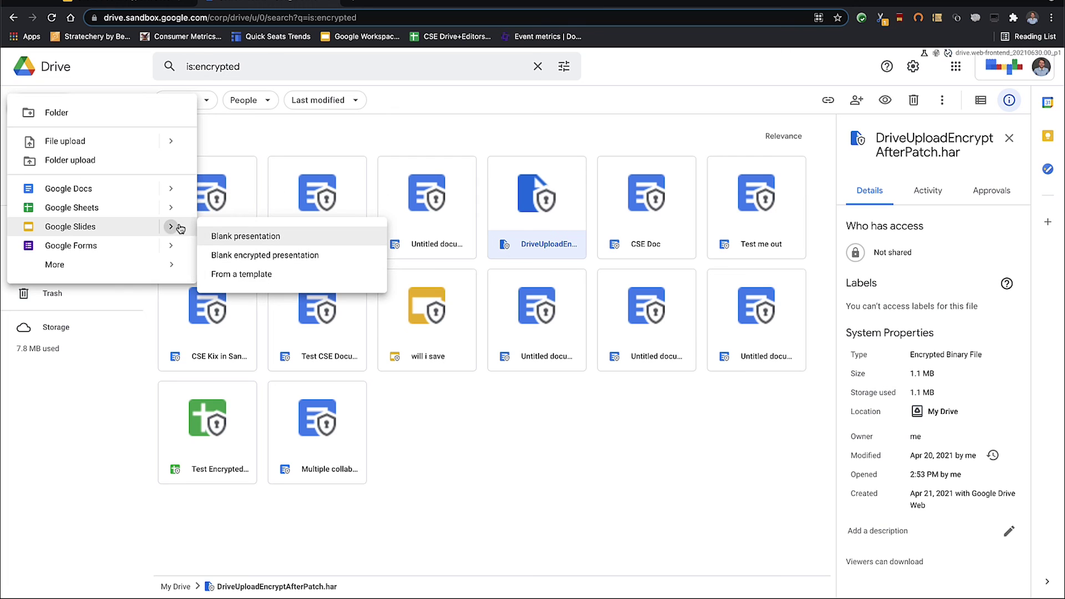
mouse_move(171, 207)
click(240, 235)
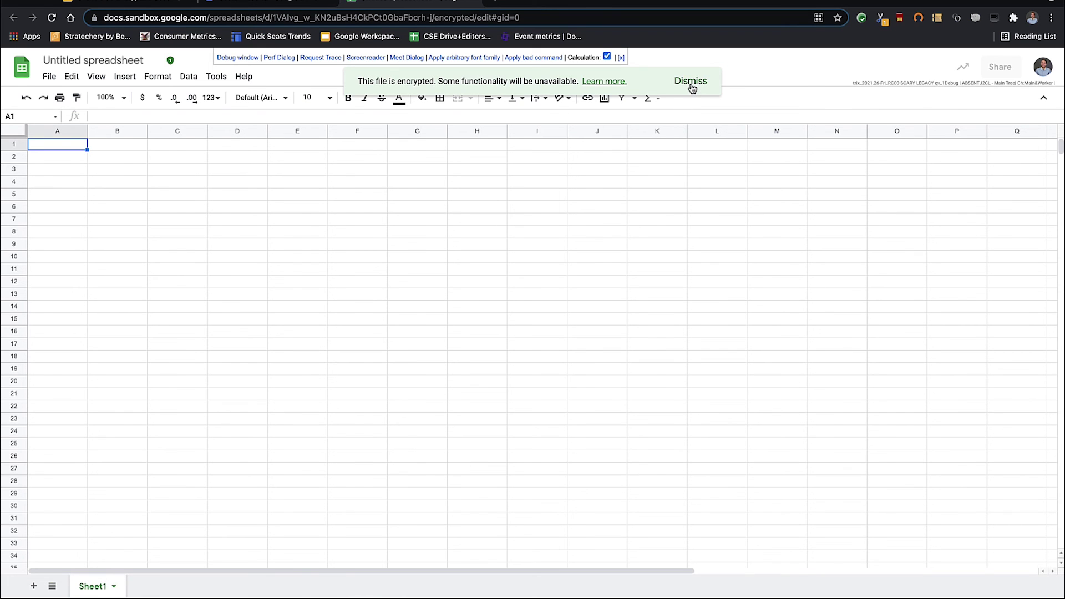
Dismiss the encrypted-file notice and the debug link strip in the new sheet.
click(691, 82)
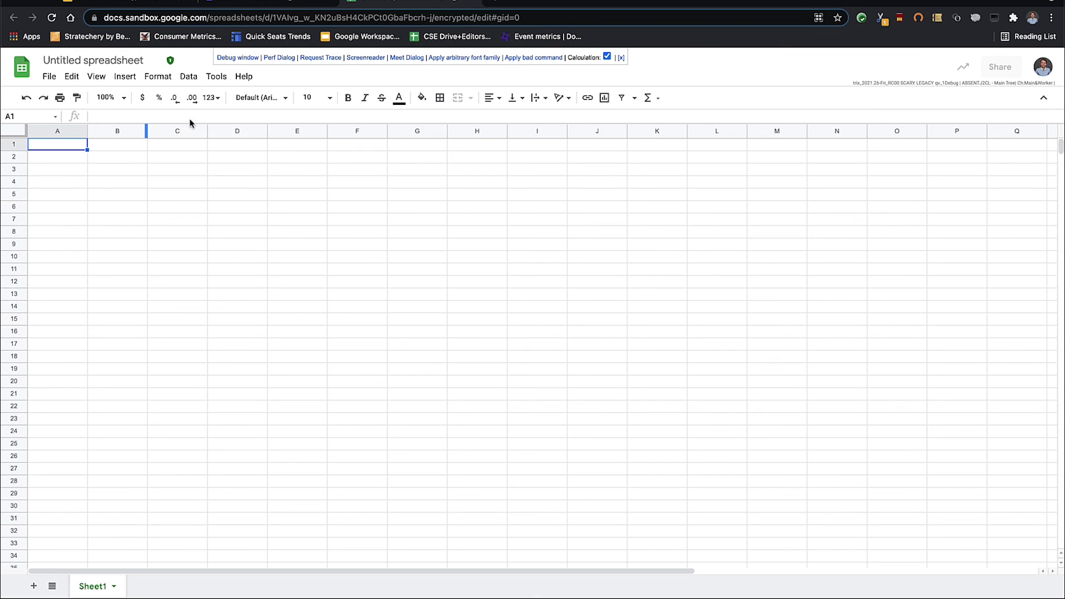
click(270, 209)
key(Up)
key(Up)
key(Up)
key(Up)
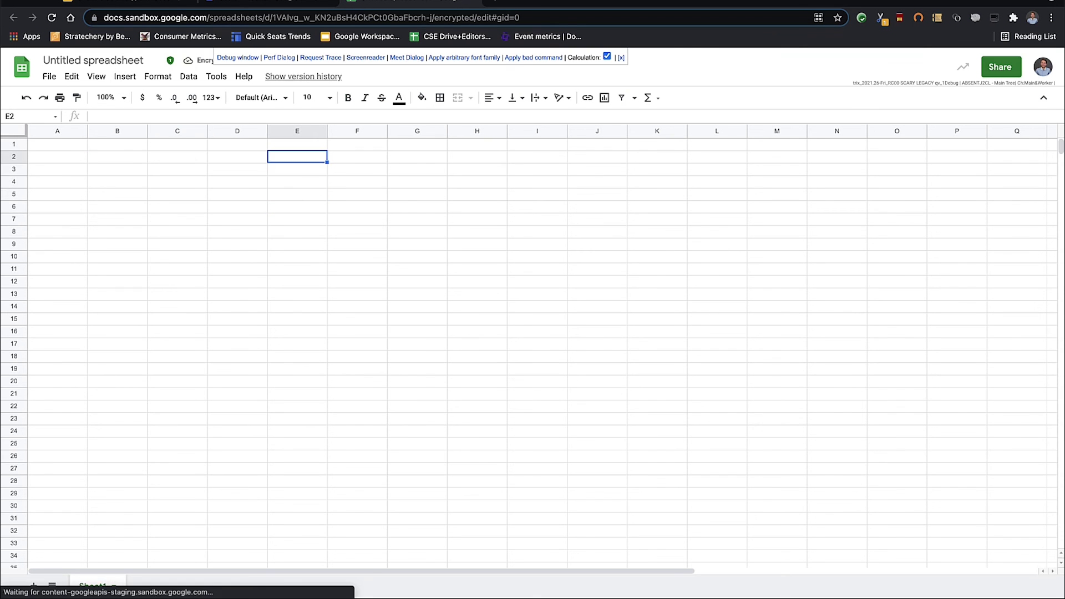
click(622, 58)
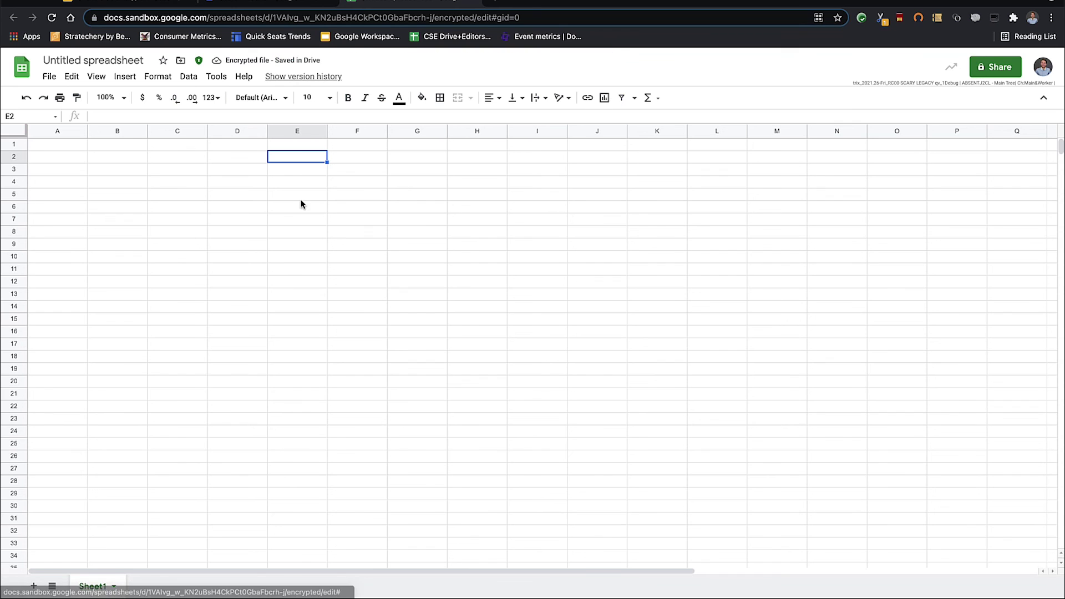
click(124, 146)
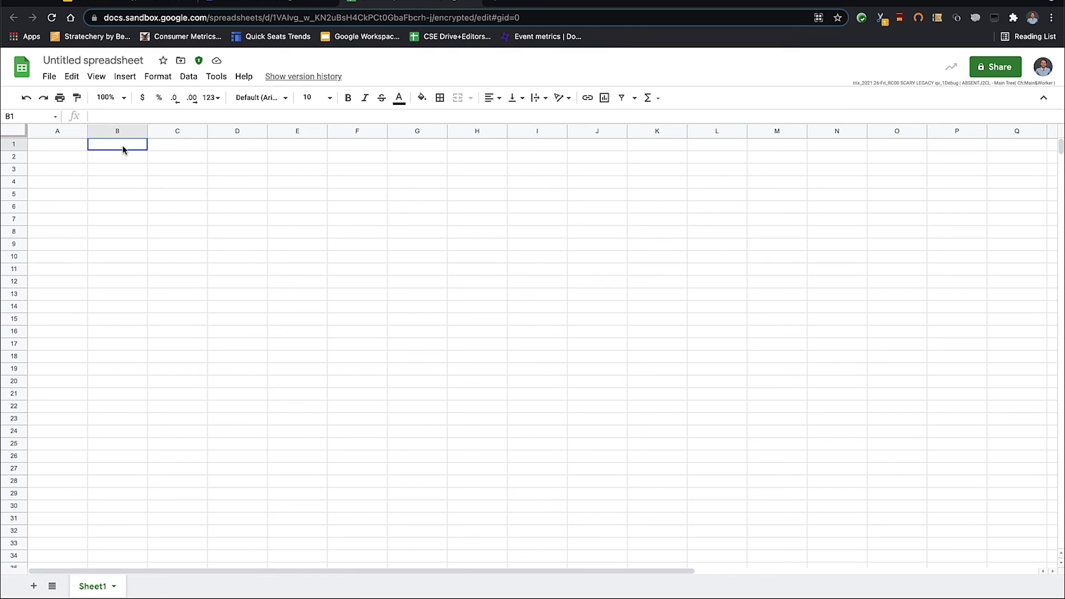
key(Left)
Enter 1 in cells A1, B1, C1, A2 and A3.
click(117, 144)
text(1)
key(Left)
text(1)
key(Right)
key(Right)
text(1)
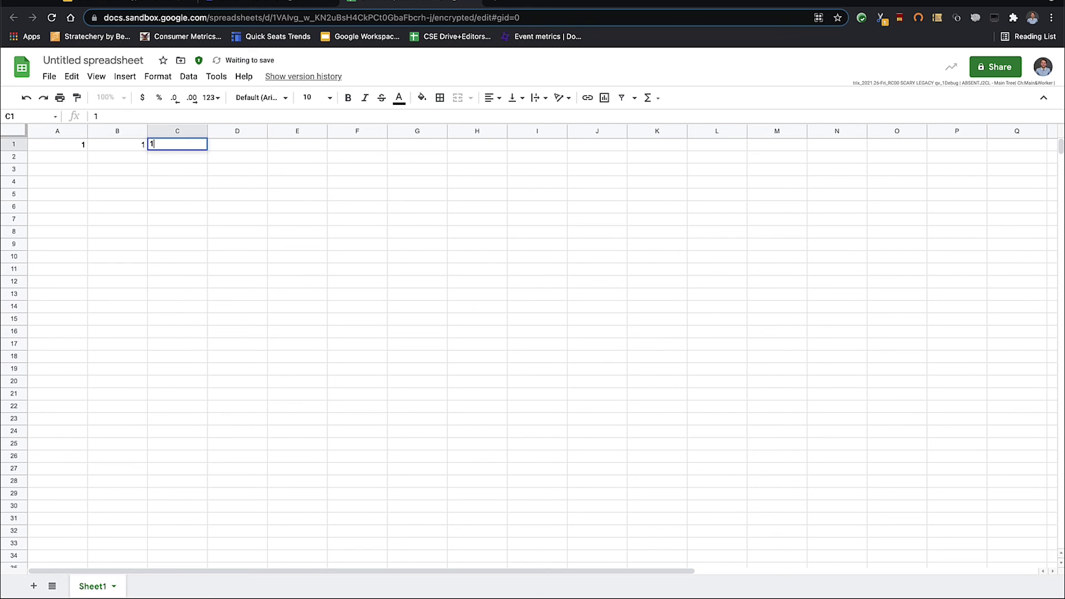
key(Left)
key(Left)
key(Down)
text(1)
key(Return)
text(1)
key(Return)
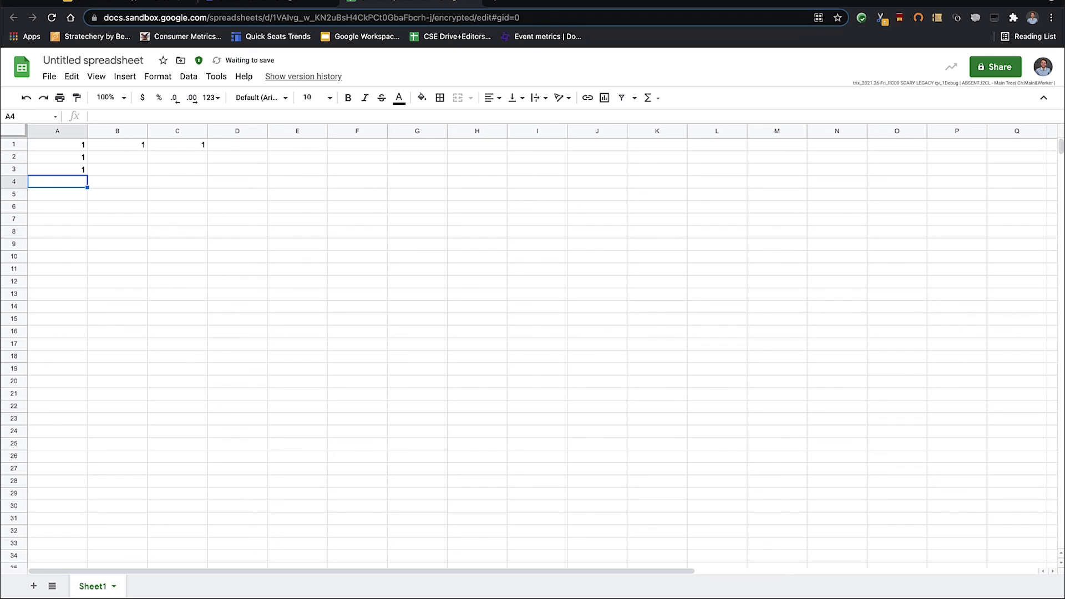
key(Up)
key(Right)
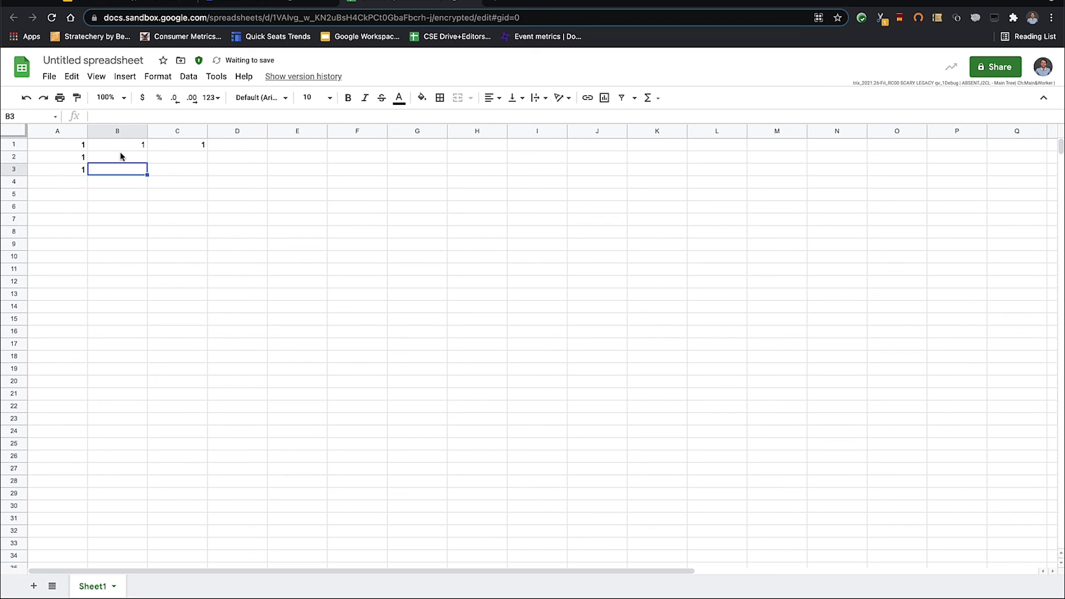
Enter the formula =B1+A2 in cell B2.
click(122, 158)
text(=)
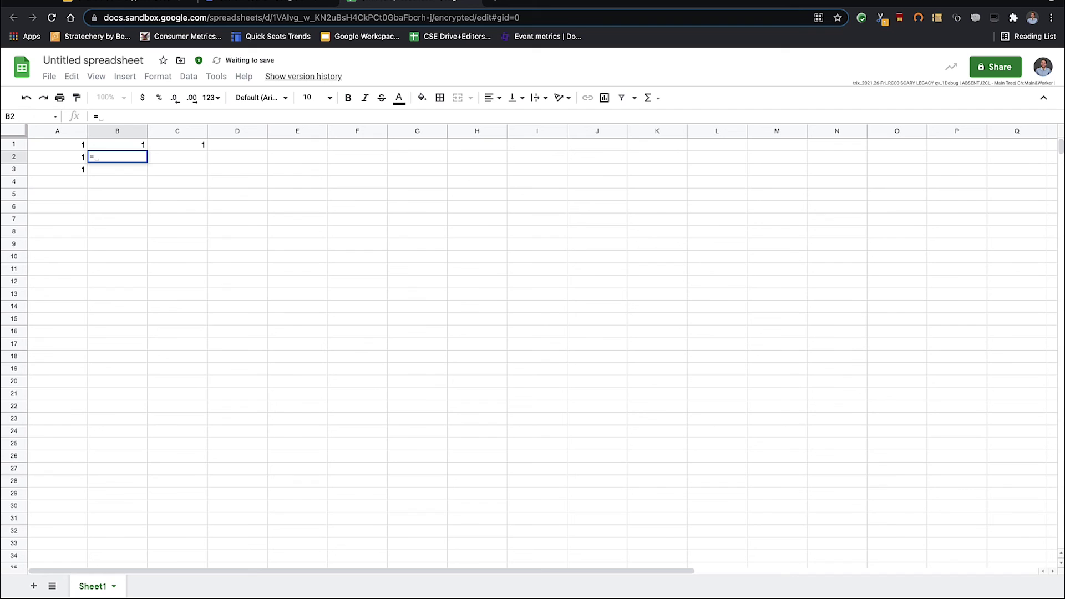
text(B)
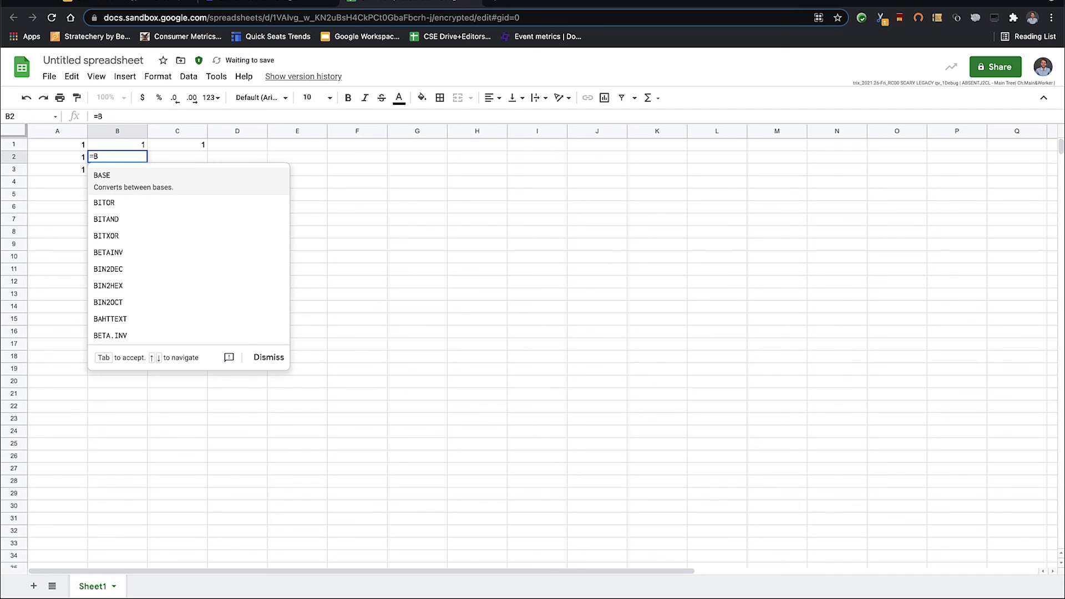
text(2)
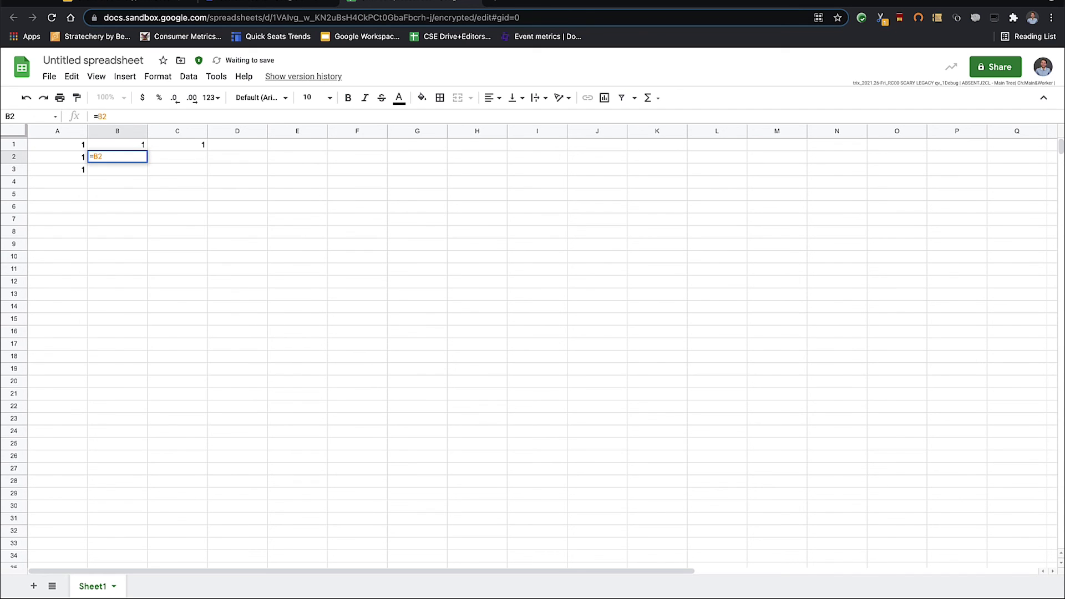
text(+)
key(BackSpace)
key(BackSpace)
text(1)
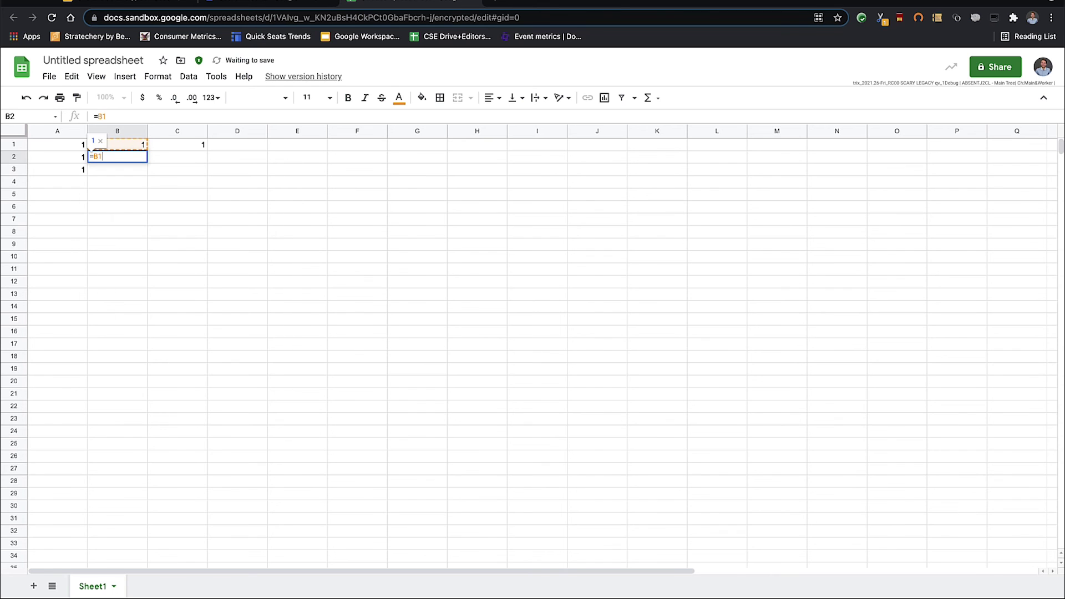
text(+A2)
key(Return)
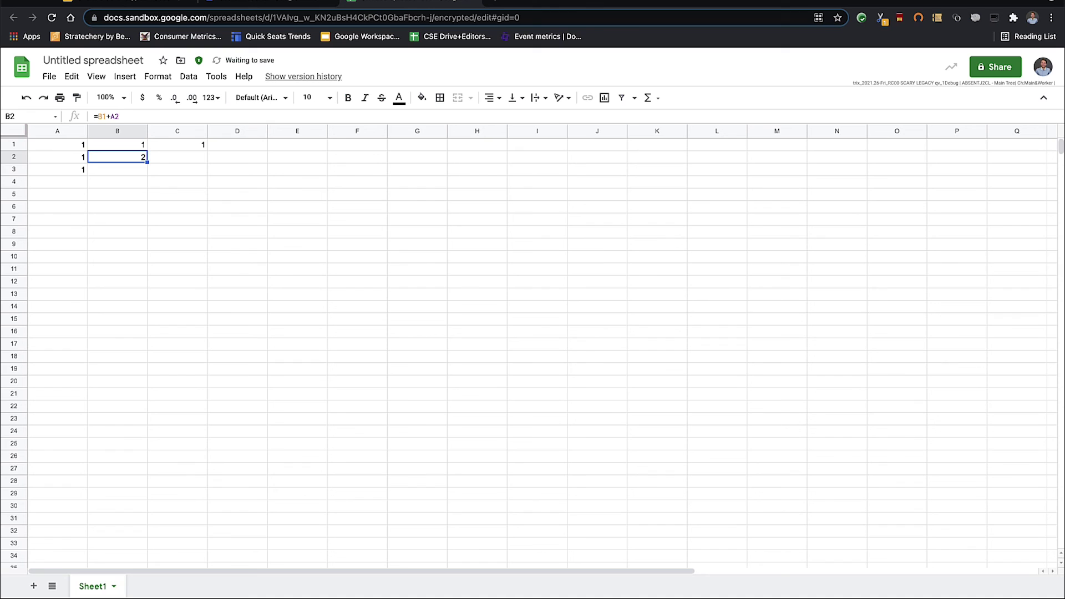
Copy the B2 formula into C2, B3 and C3 to get sums 3, 3 and 6.
click(125, 160)
key(ctrl+c)
click(151, 157)
key(ctrl+v)
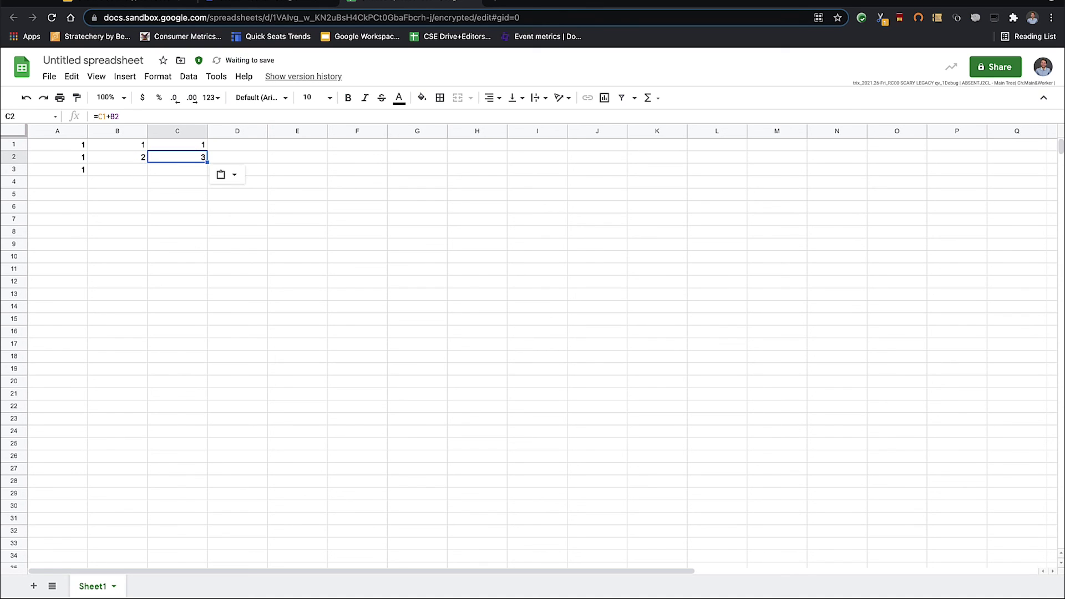
key(Down)
key(Left)
key(ctrl+v)
key(Right)
key(ctrl+v)
key(Down)
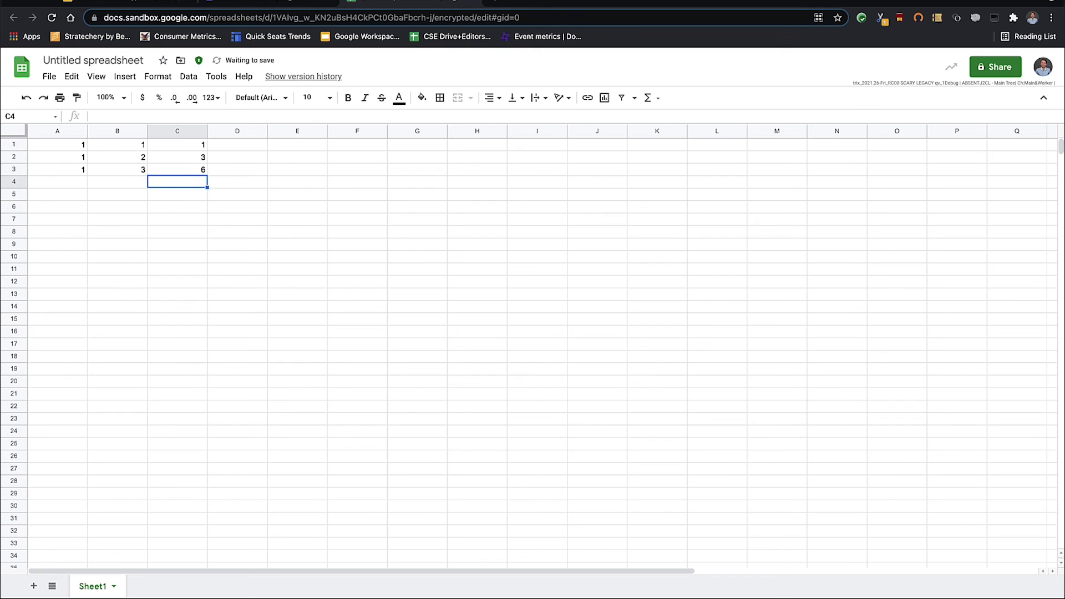
key(Left)
key(Left)
key(Right)
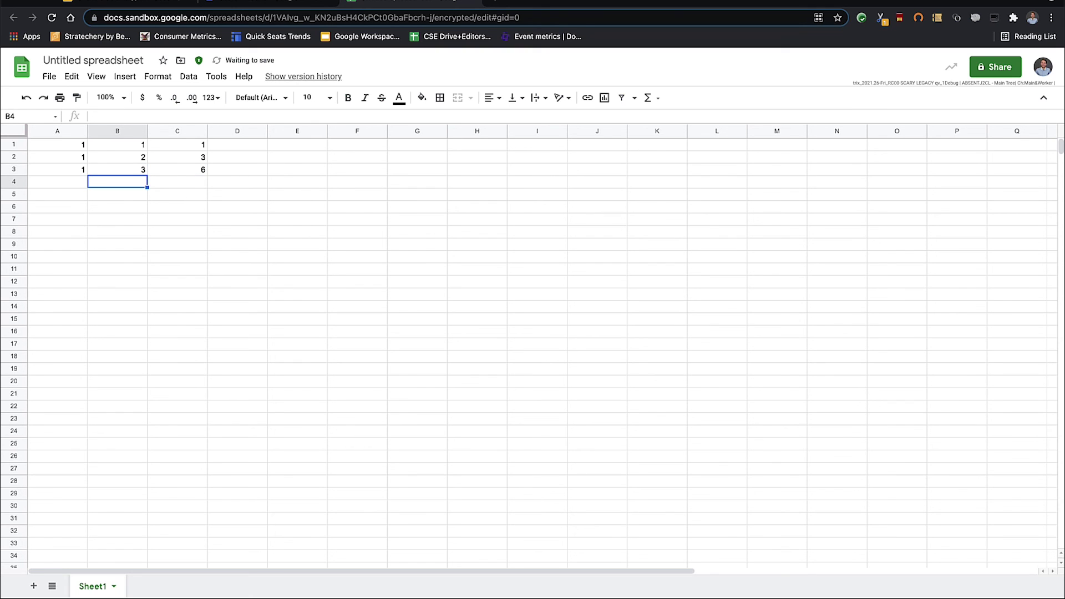
Name the spreadsheet 'Basic sheet' without sharing it, then return to the Drive search results.
click(993, 67)
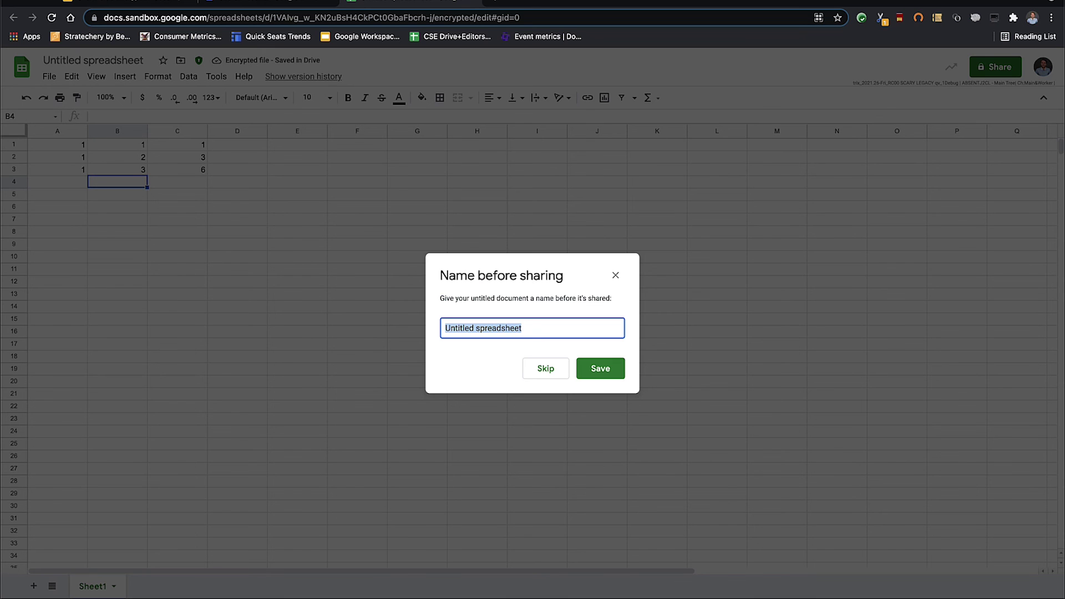
text(Basic sheet)
key(Return)
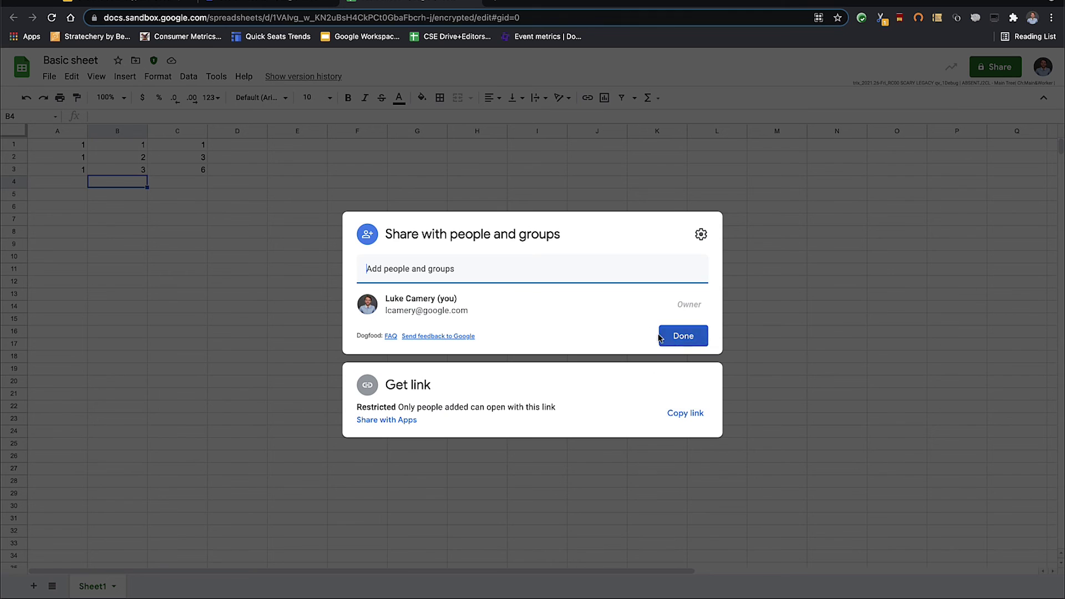
click(614, 411)
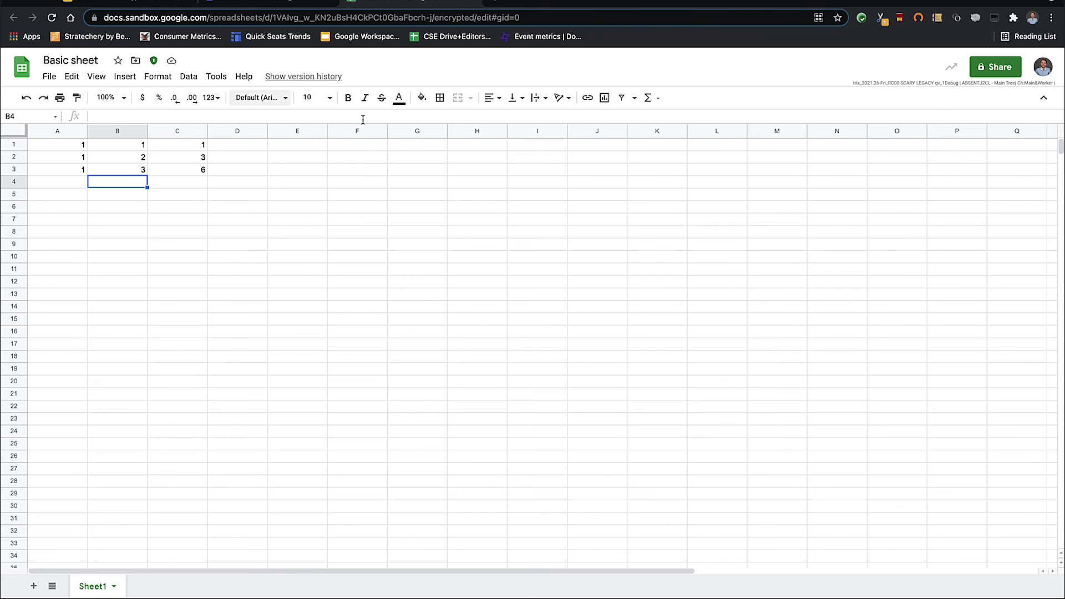
click(475, 3)
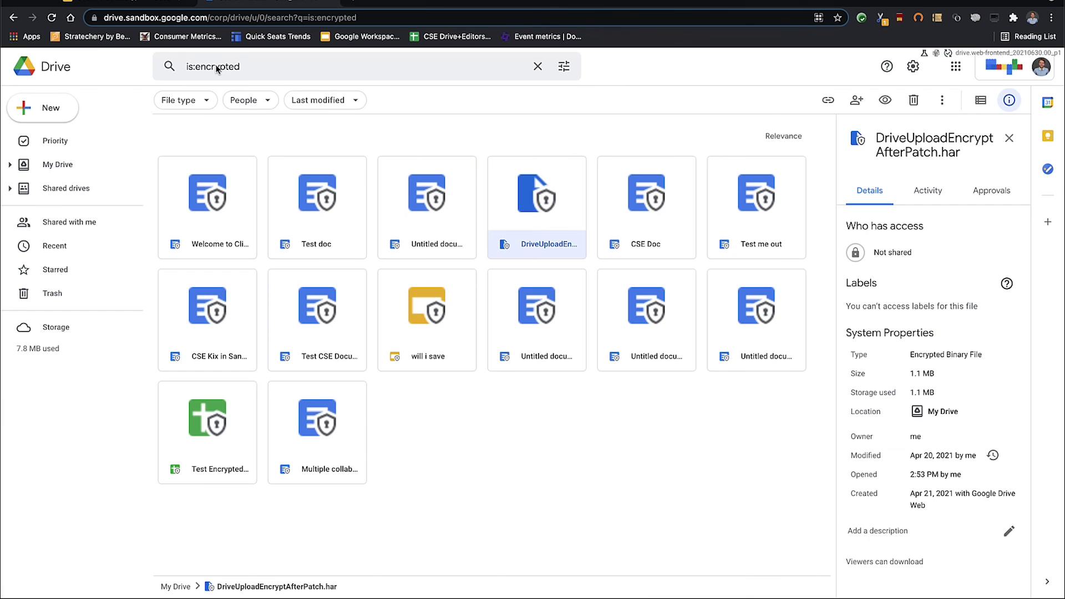